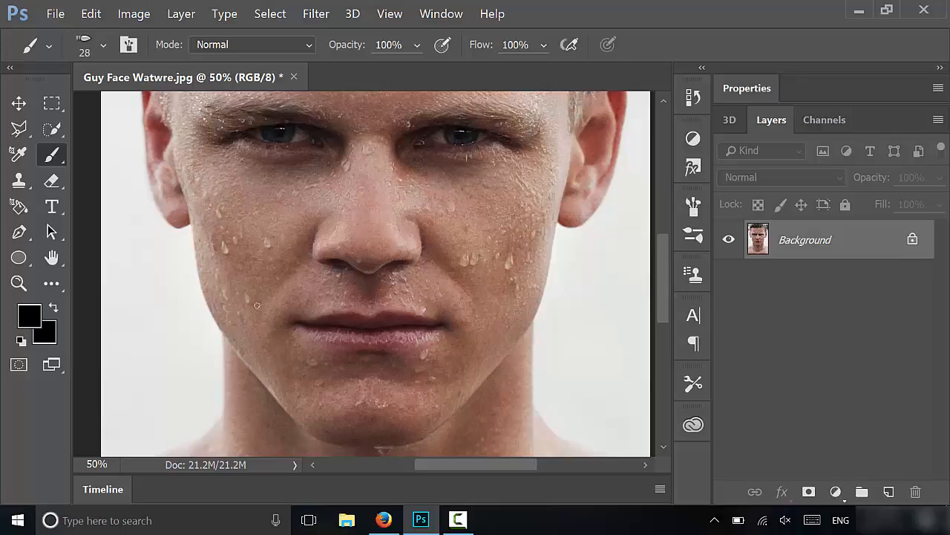
Create a new 2000 × 1500 pixel document with a transparent background
{"action": "left_click", "coordinate": [55, 14]}
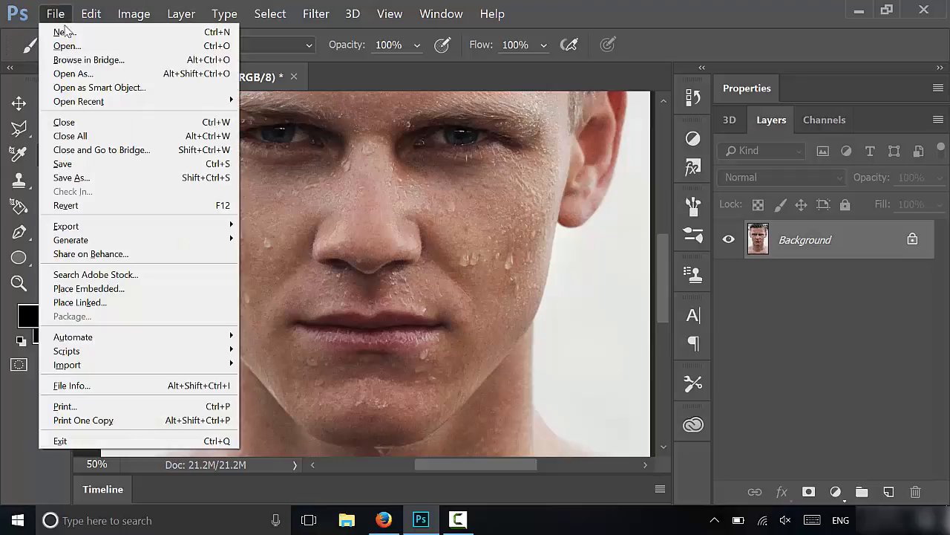
{"action": "left_click", "coordinate": [63, 32]}
{"action": "left_click", "coordinate": [671, 95]}
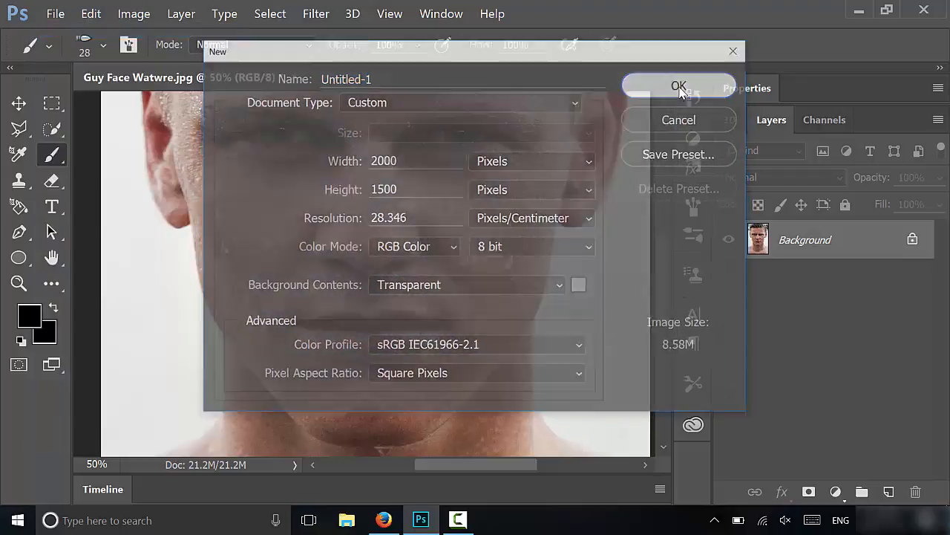
Draw a curved two-anchor path with the Pen tool near the middle of the canvas
{"action": "key", "text": "p"}
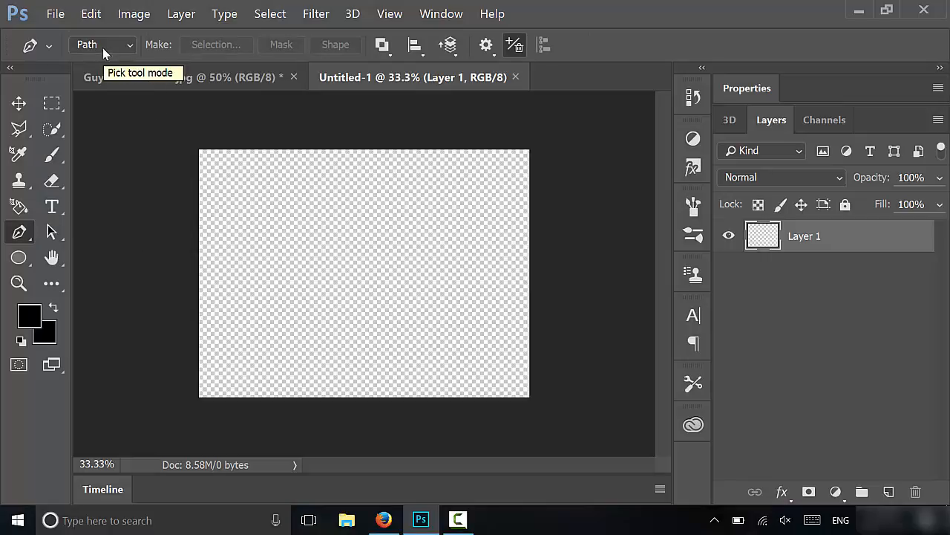
{"action": "left_click", "coordinate": [357, 206]}
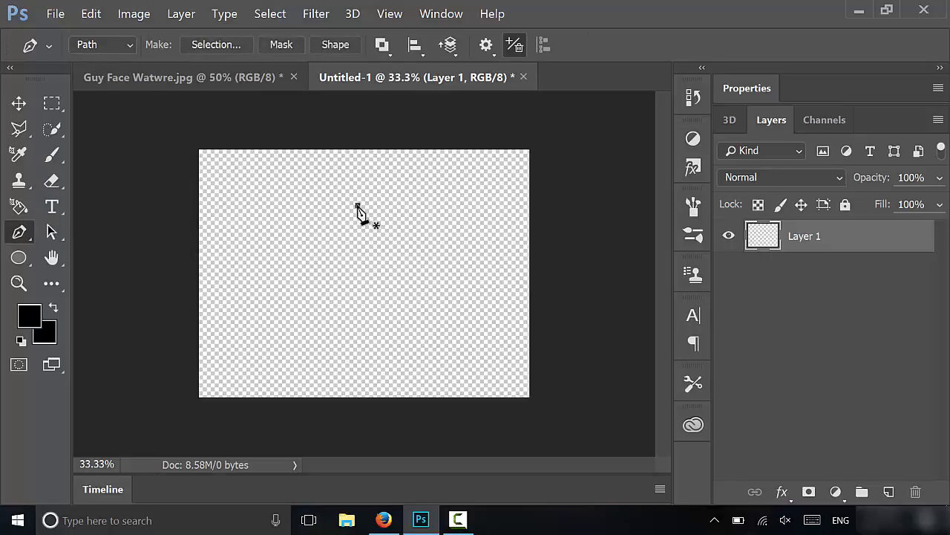
{"action": "left_click_drag", "start_coordinate": [359, 273], "coordinate": [345, 294]}
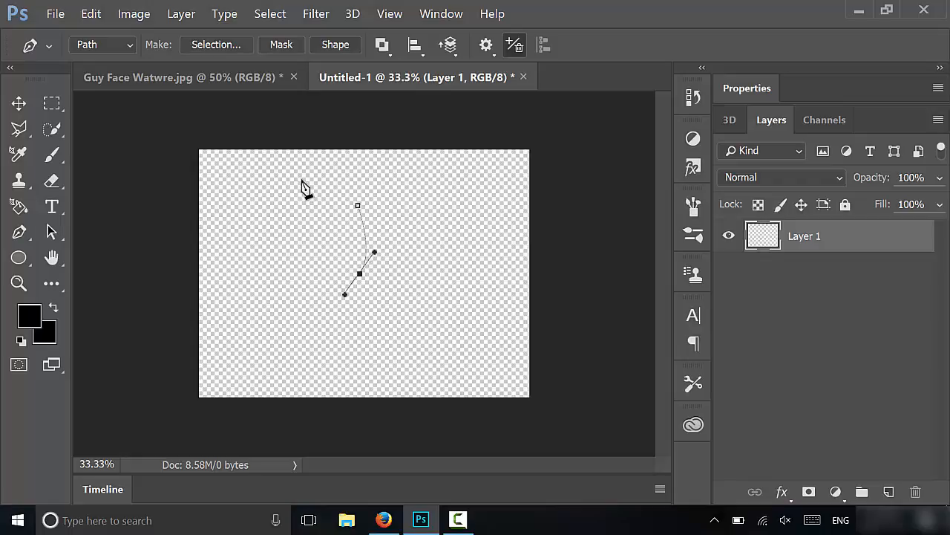
Stroke the pen path with the Brush tool, keeping Simulate Pressure enabled
{"action": "key", "text": "b"}
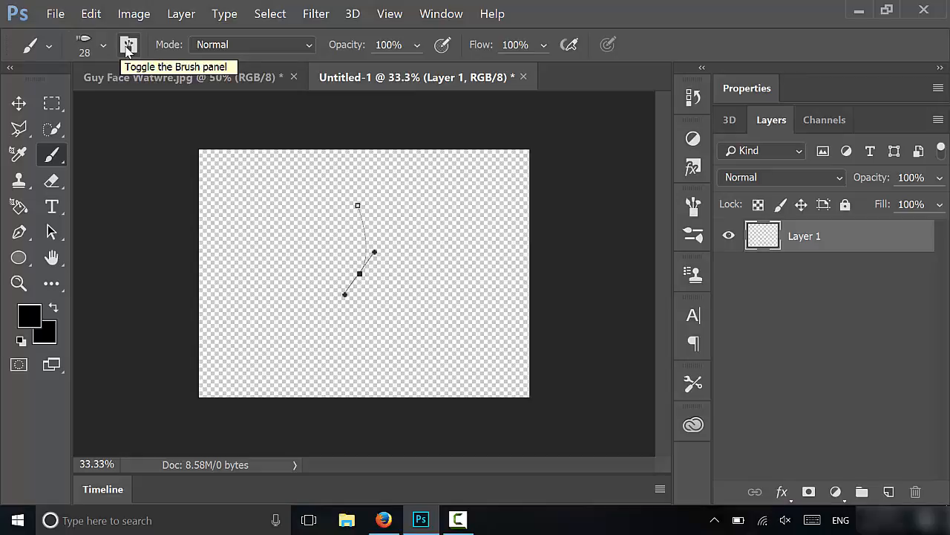
{"action": "left_click", "coordinate": [693, 206]}
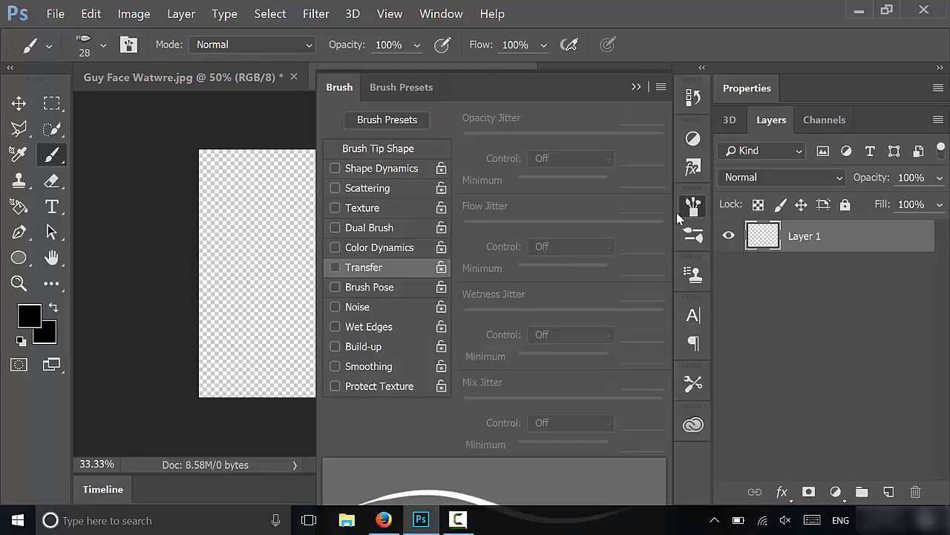
{"action": "left_click", "coordinate": [422, 87]}
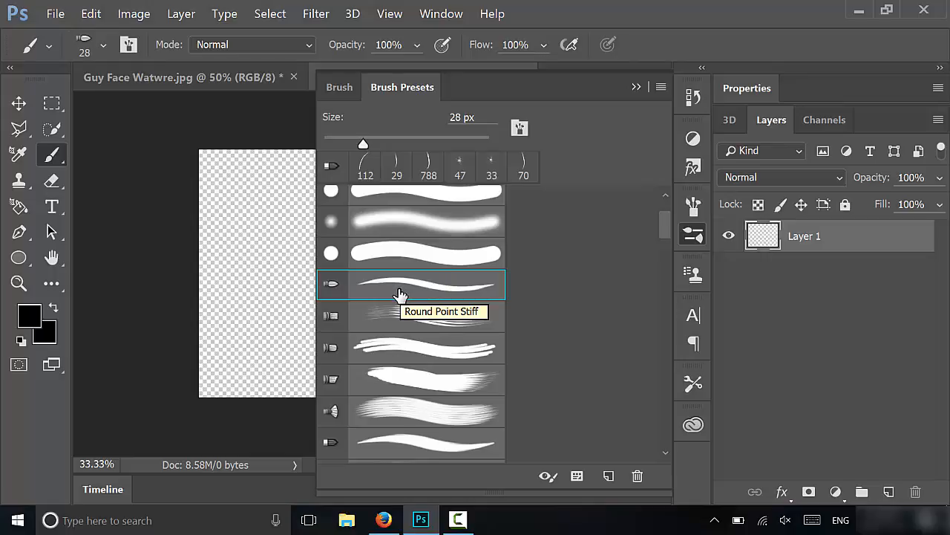
{"action": "left_click", "coordinate": [635, 87]}
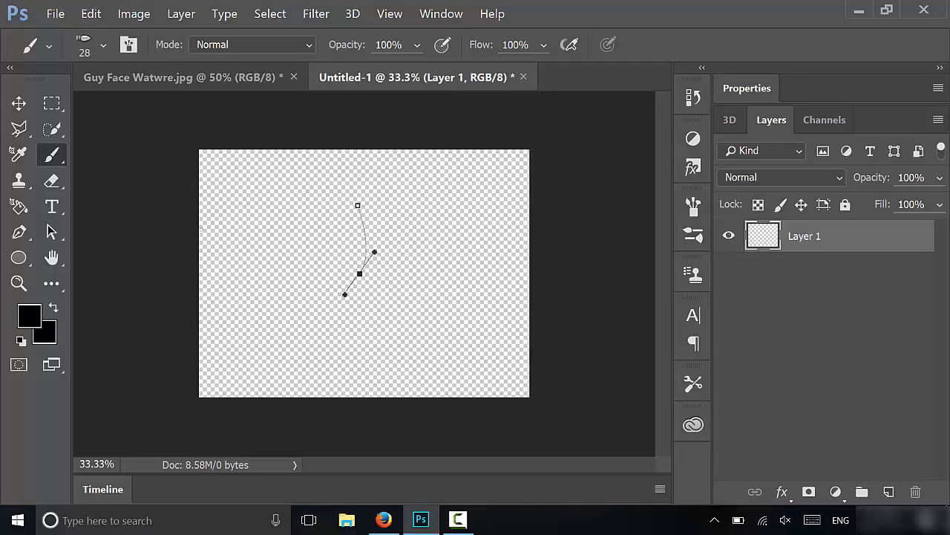
{"action": "key", "text": "p"}
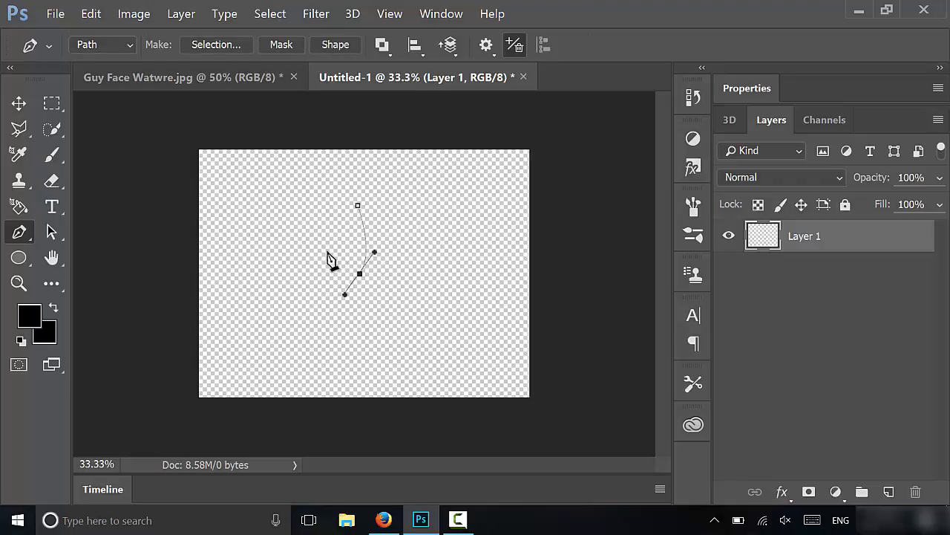
{"action": "right_click", "coordinate": [356, 271]}
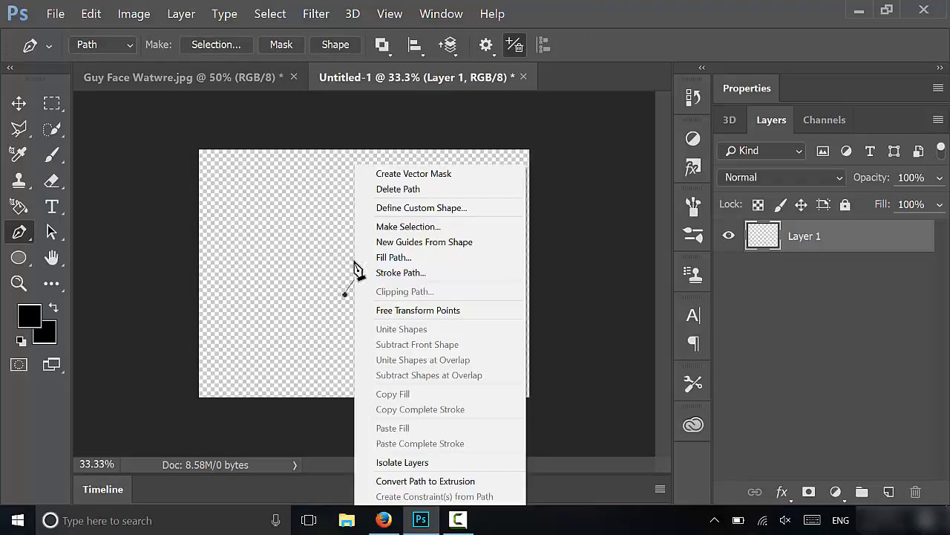
{"action": "left_click", "coordinate": [384, 274]}
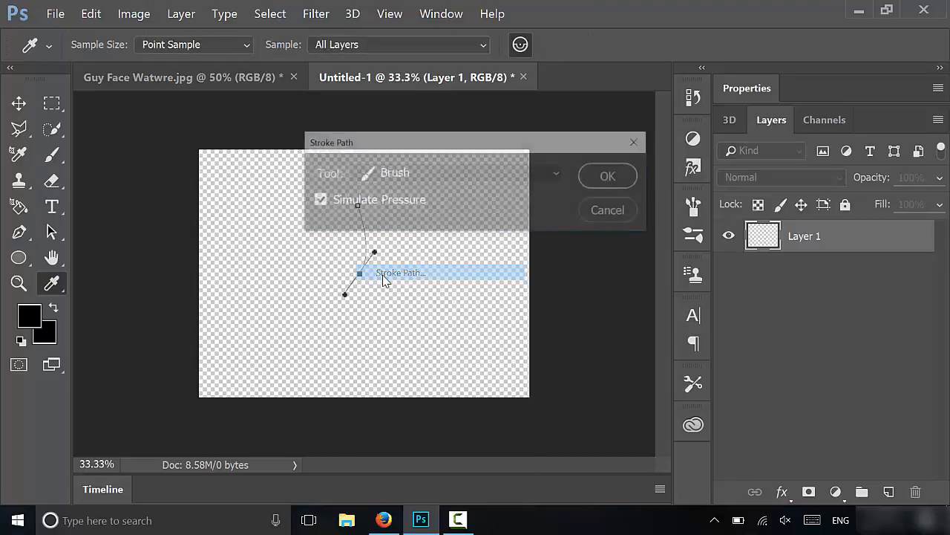
{"action": "left_click", "coordinate": [376, 177]}
{"action": "scroll", "coordinate": [390, 227], "scroll_direction": "up", "scroll_amount": 2}
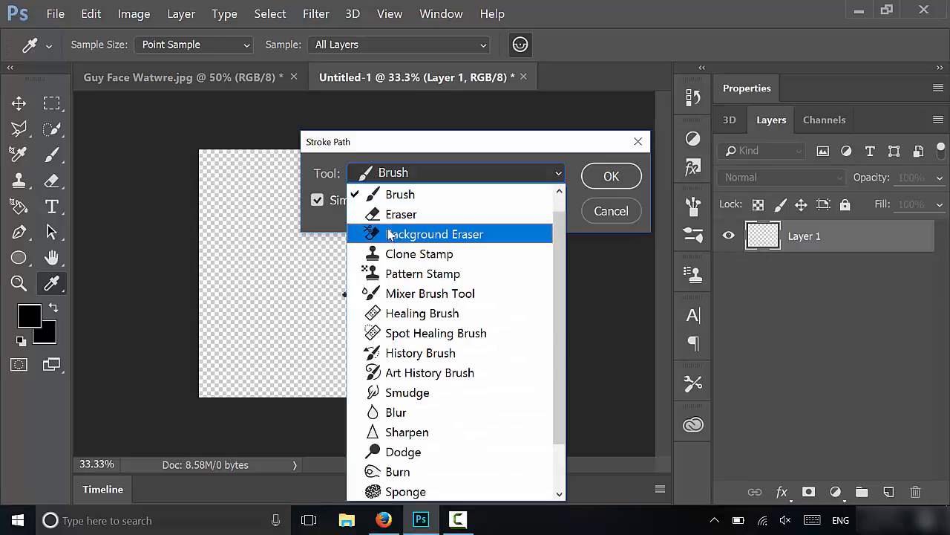
{"action": "left_click", "coordinate": [394, 191]}
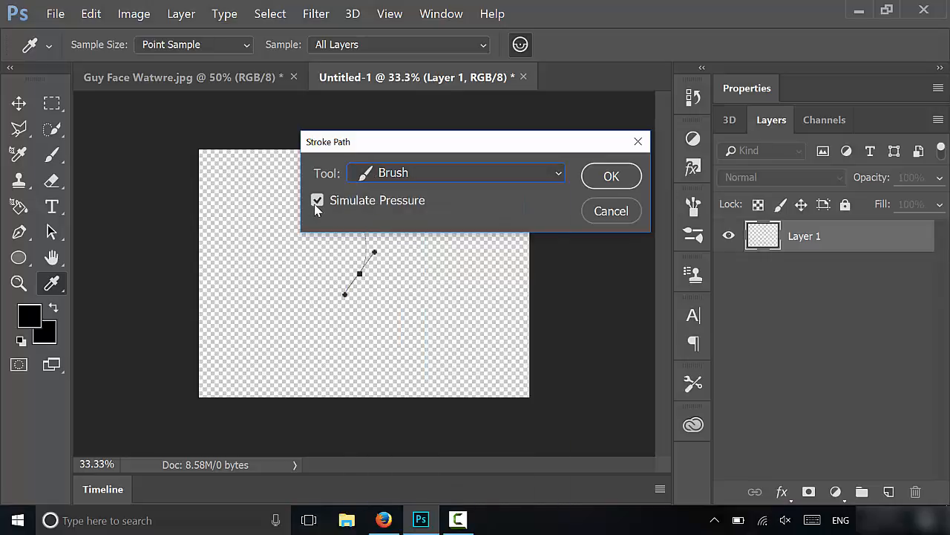
{"action": "left_click", "coordinate": [611, 178]}
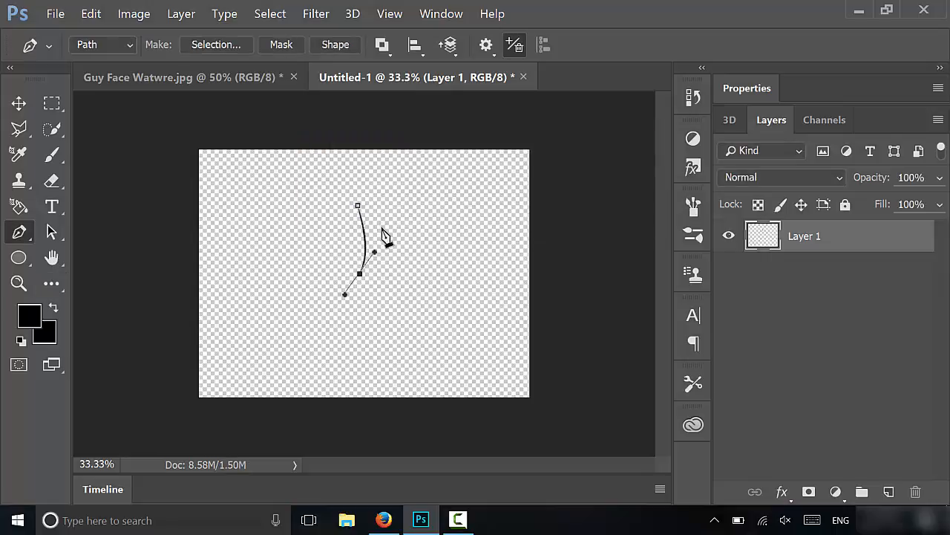
Define a brush preset from the stroked curve named Facial Hair 3
{"action": "key", "text": "ctrl+plus"}
{"action": "key", "text": "ctrl+plus"}
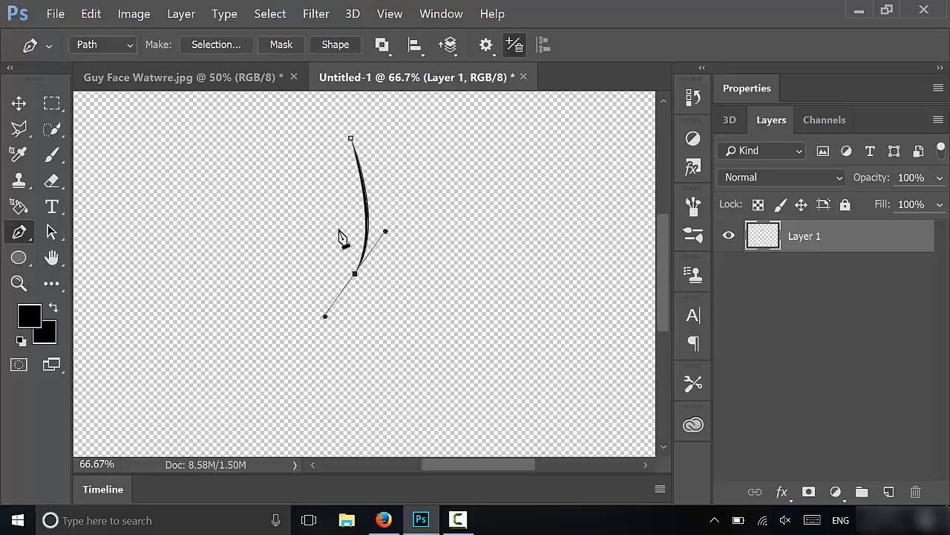
{"action": "left_click", "coordinate": [92, 13]}
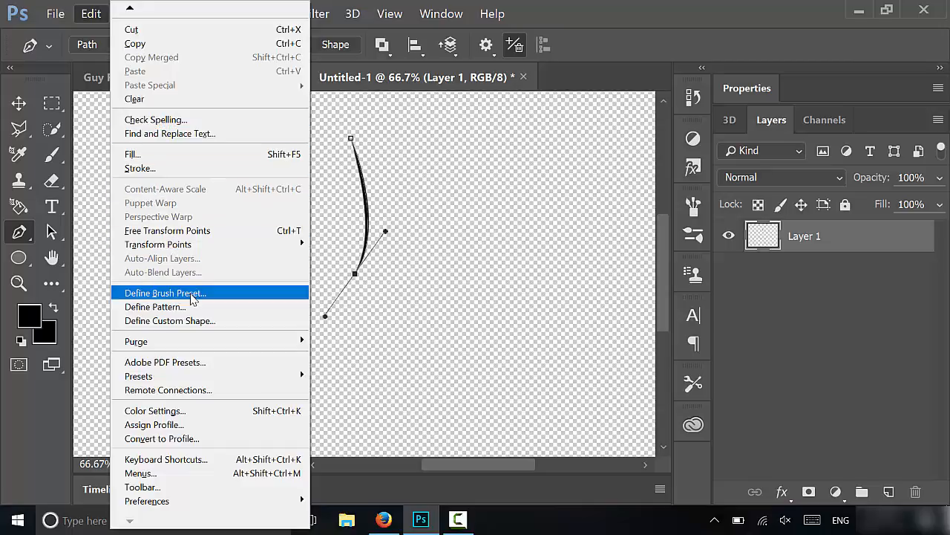
{"action": "left_click", "coordinate": [165, 292]}
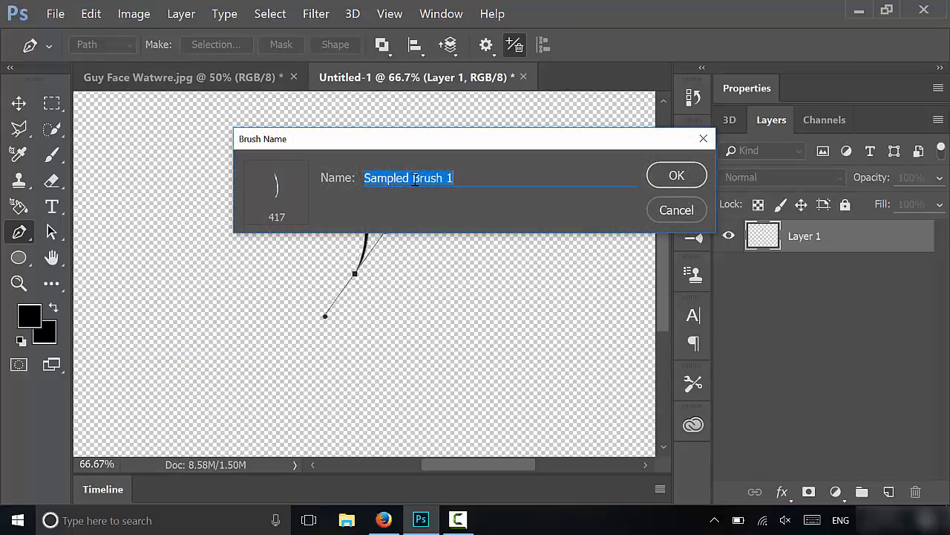
{"action": "type", "text": "Fa"}
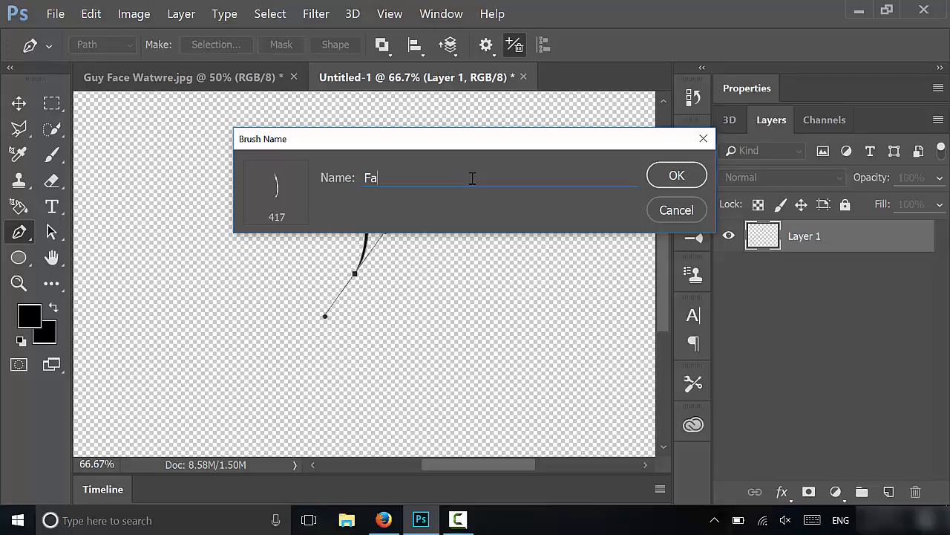
{"action": "type", "text": "cial Hair 3"}
{"action": "left_click", "coordinate": [675, 177]}
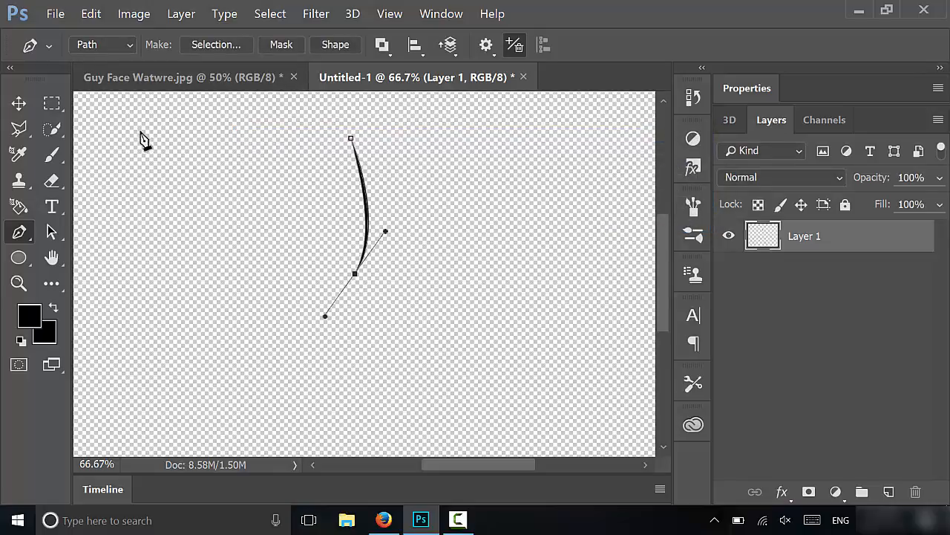
Select the new 417 px Facial Hair 3 brush and close the untitled document without saving
{"action": "key", "text": "b"}
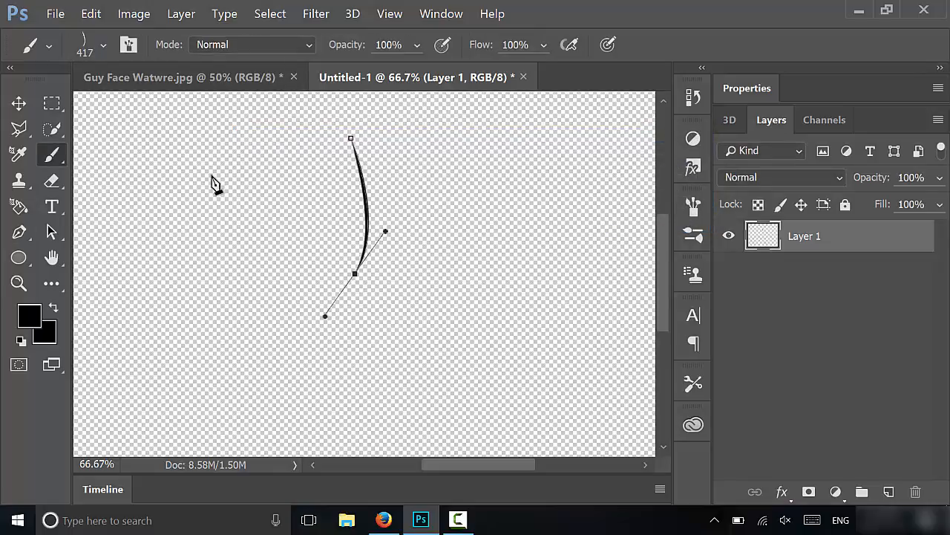
{"action": "left_click", "coordinate": [104, 44]}
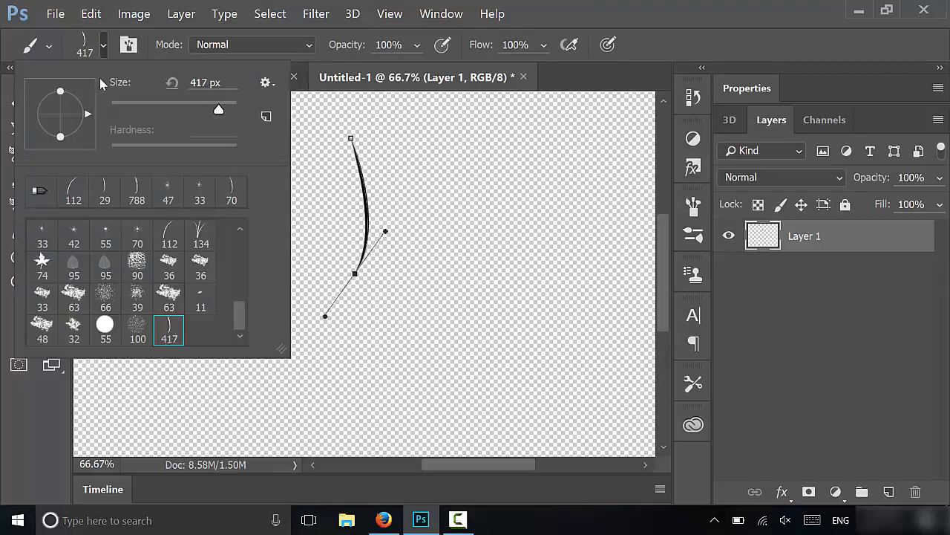
{"action": "double_click", "coordinate": [176, 333]}
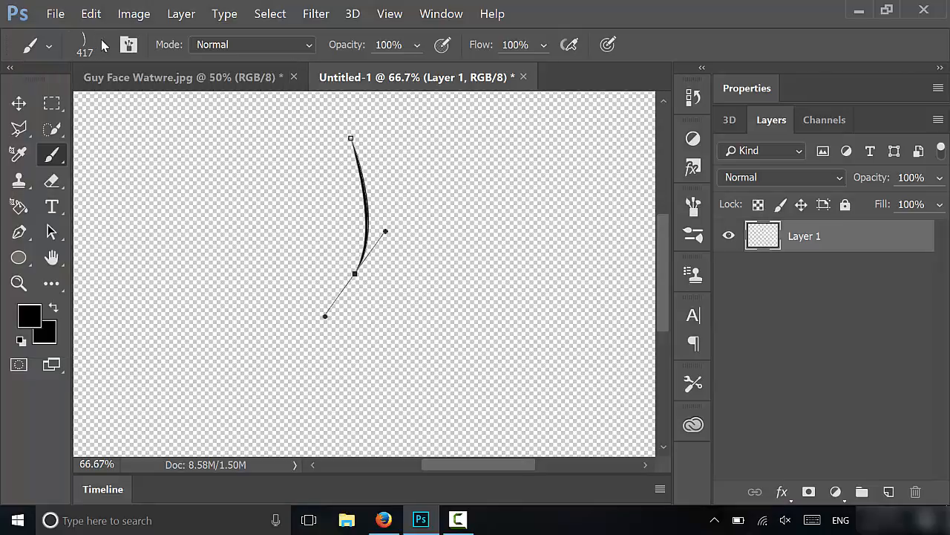
{"action": "left_click", "coordinate": [523, 77]}
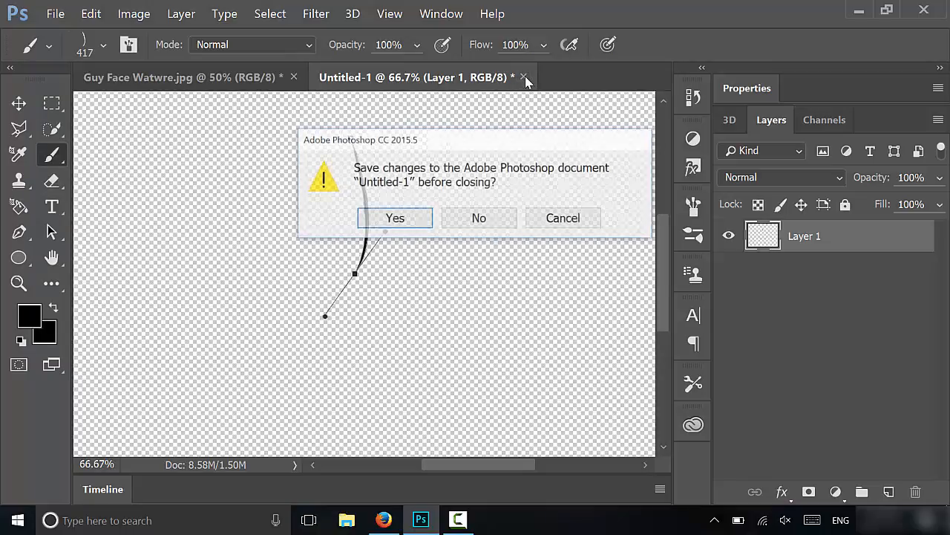
{"action": "left_click", "coordinate": [472, 216]}
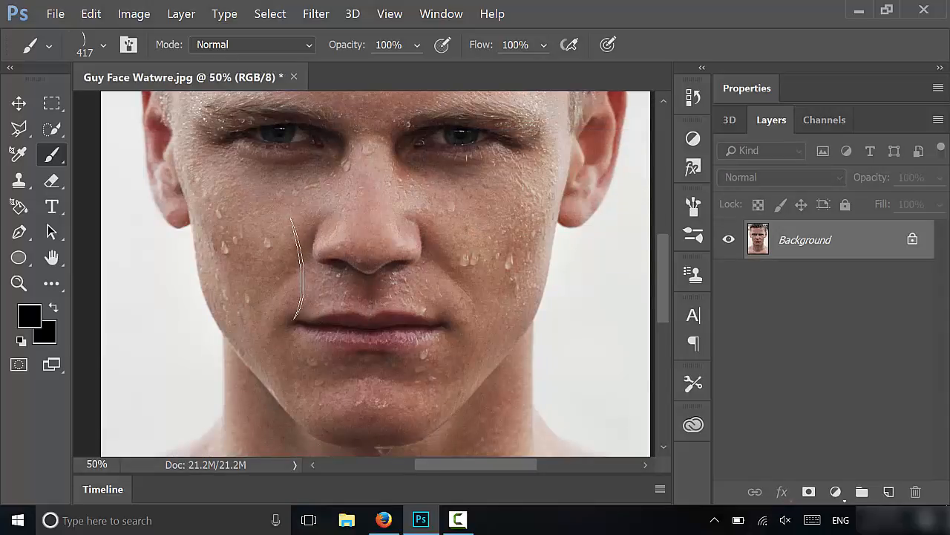
Reduce the brush size to 92 px
{"action": "left_click", "coordinate": [103, 45]}
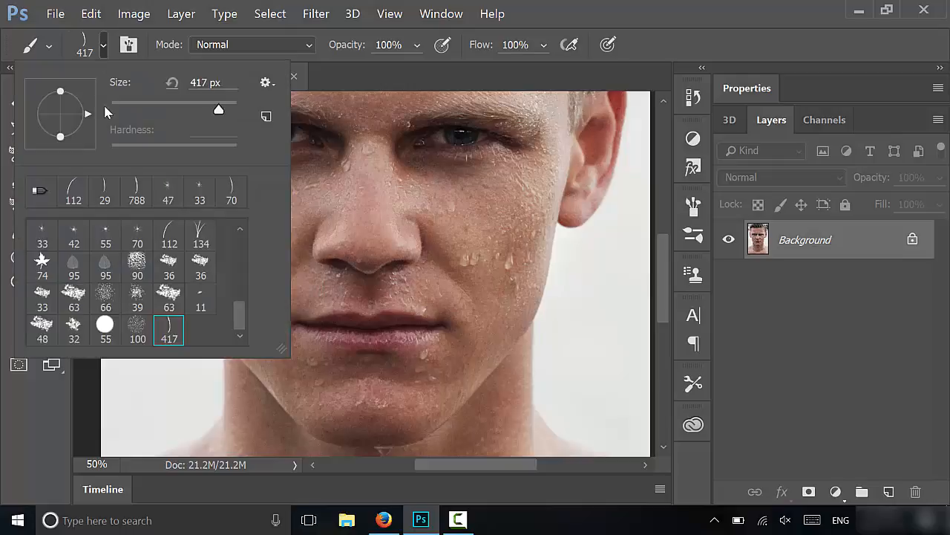
{"action": "left_click_drag", "start_coordinate": [186, 110], "coordinate": [167, 109]}
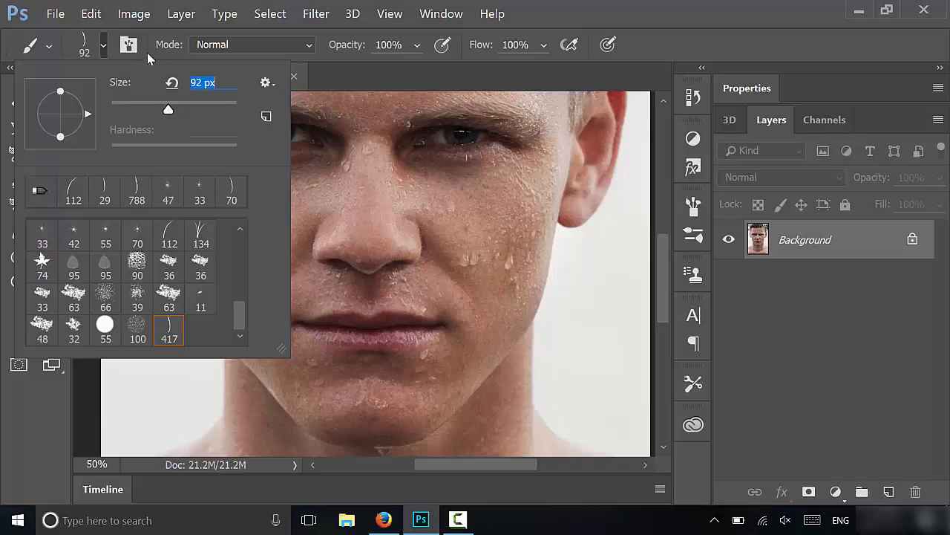
{"action": "left_click", "coordinate": [103, 45]}
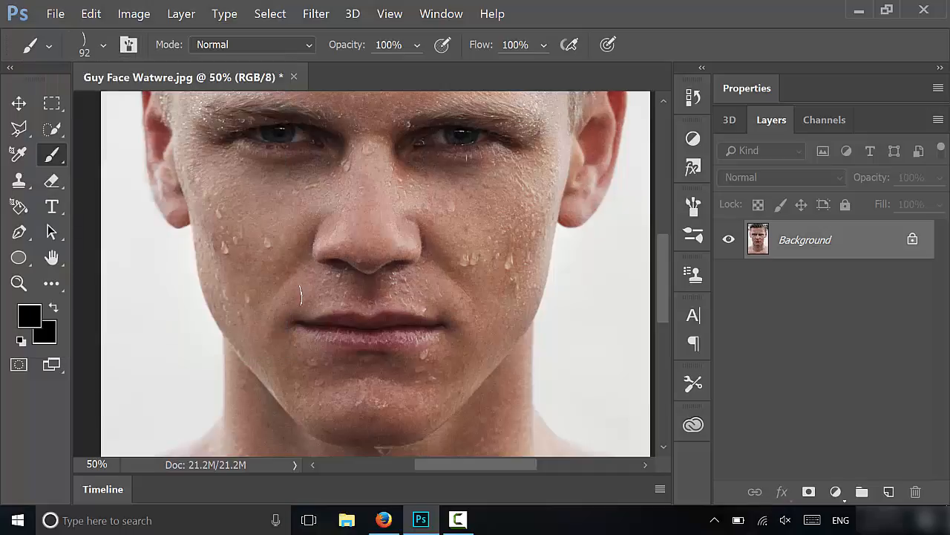
Paint a test stroke above the upper lip and undo it
{"action": "left_click_drag", "start_coordinate": [310, 296], "coordinate": [413, 297]}
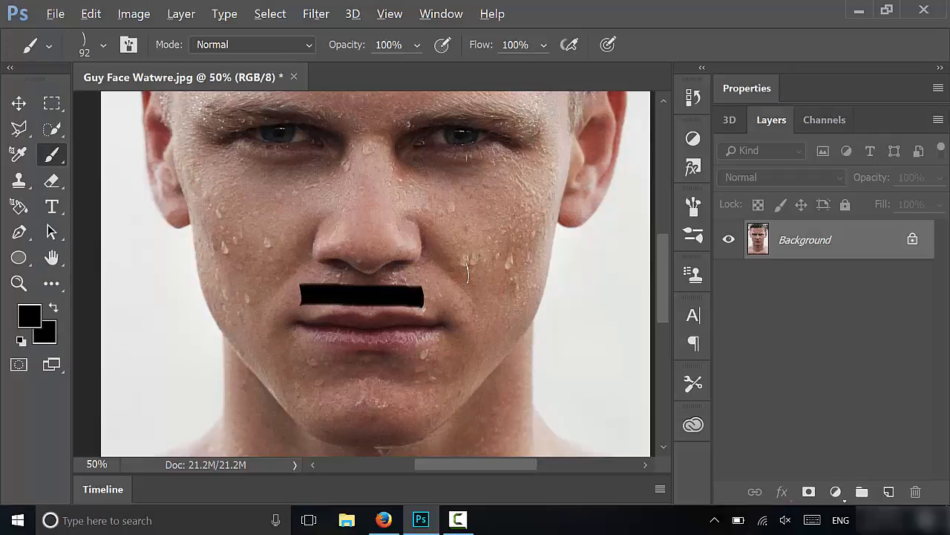
{"action": "key", "text": "ctrl+z"}
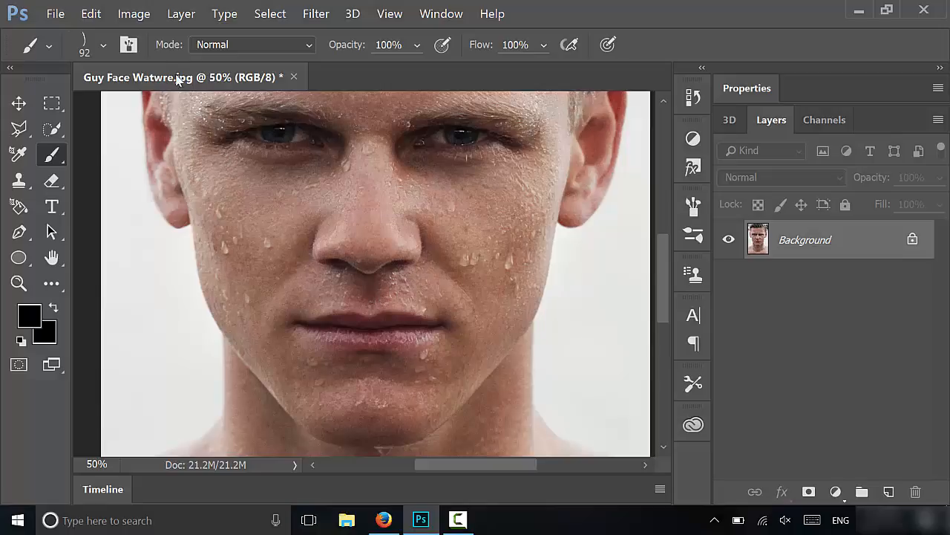
Set the brush tip spacing to 30% in the Brush panel
{"action": "left_click", "coordinate": [135, 46]}
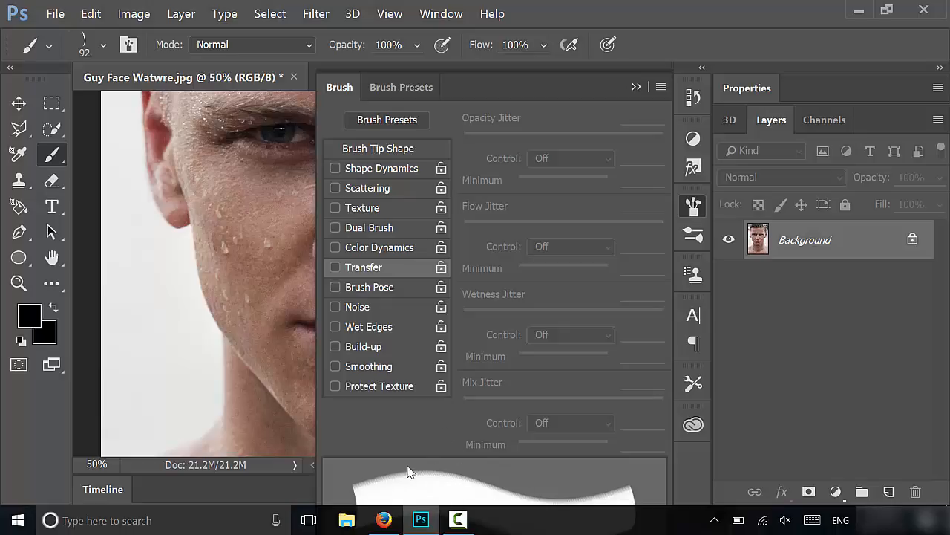
{"action": "left_click", "coordinate": [370, 150]}
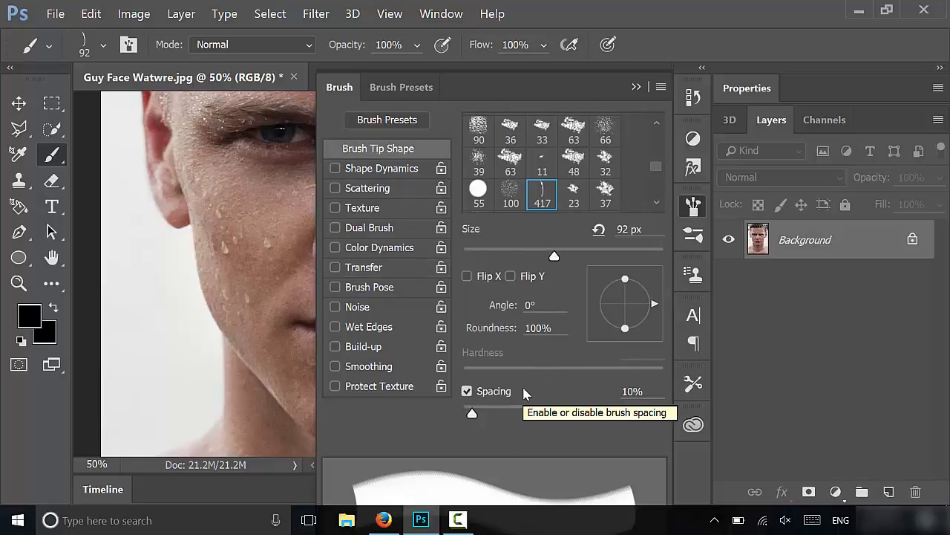
{"action": "left_click", "coordinate": [633, 391]}
{"action": "double_click", "coordinate": [633, 391]}
{"action": "type", "text": "30"}
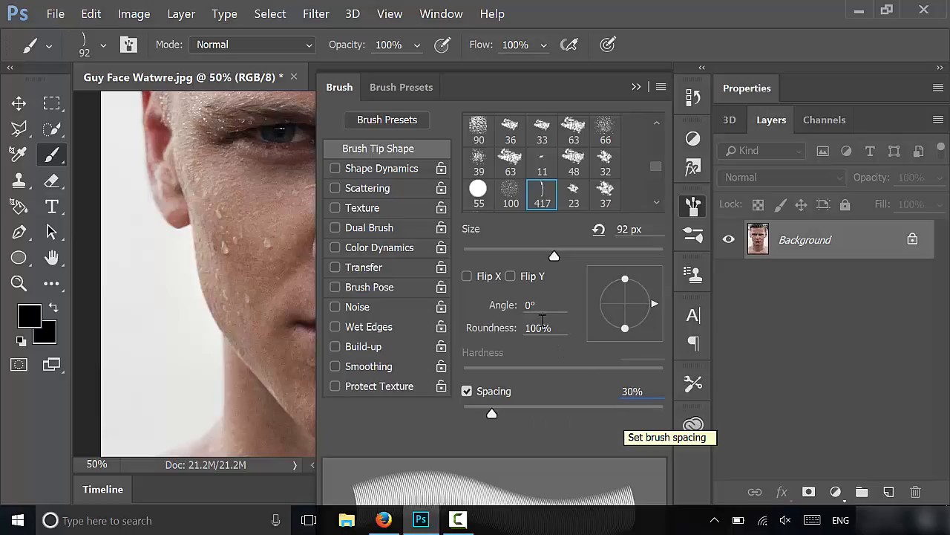
Enable Shape Dynamics with a size jitter of 1% and an angle jitter of 3%
{"action": "left_click", "coordinate": [386, 171]}
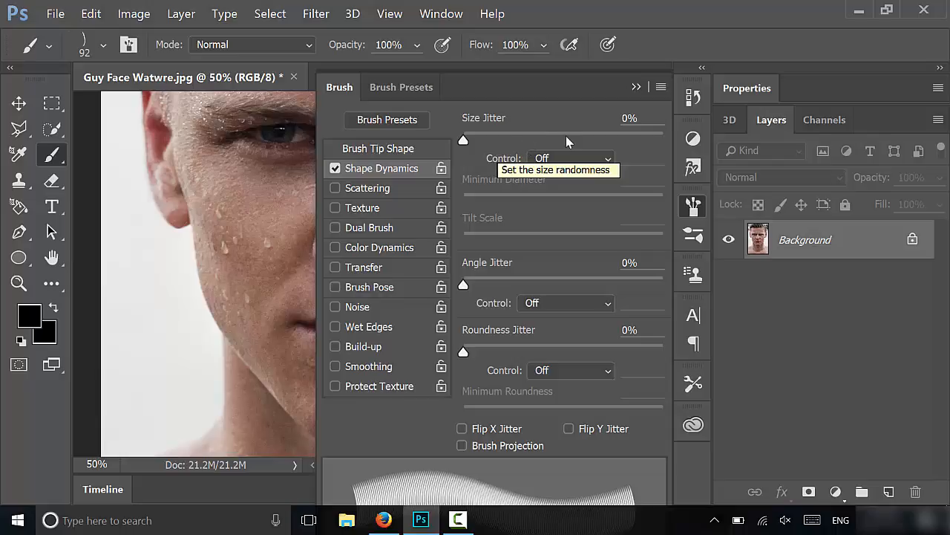
{"action": "left_click_drag", "start_coordinate": [629, 119], "coordinate": [548, 129]}
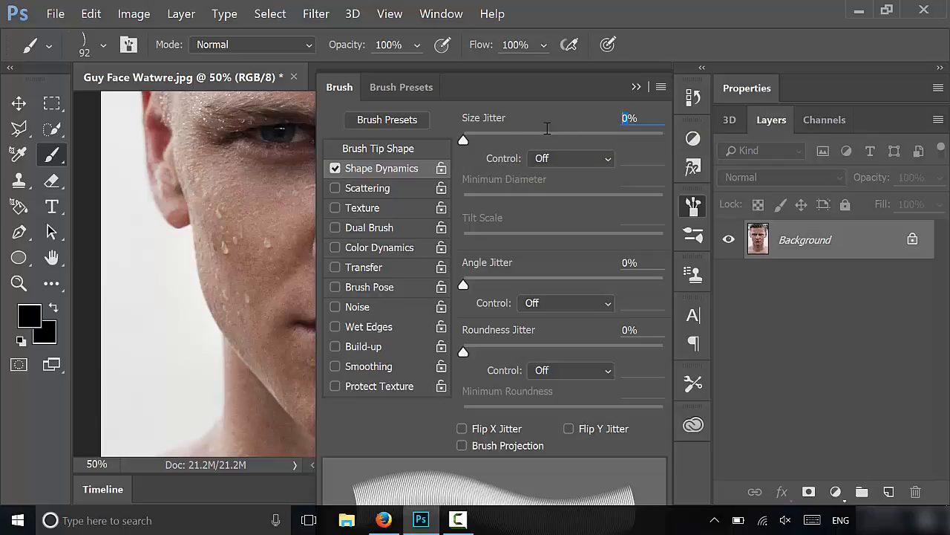
{"action": "type", "text": "1"}
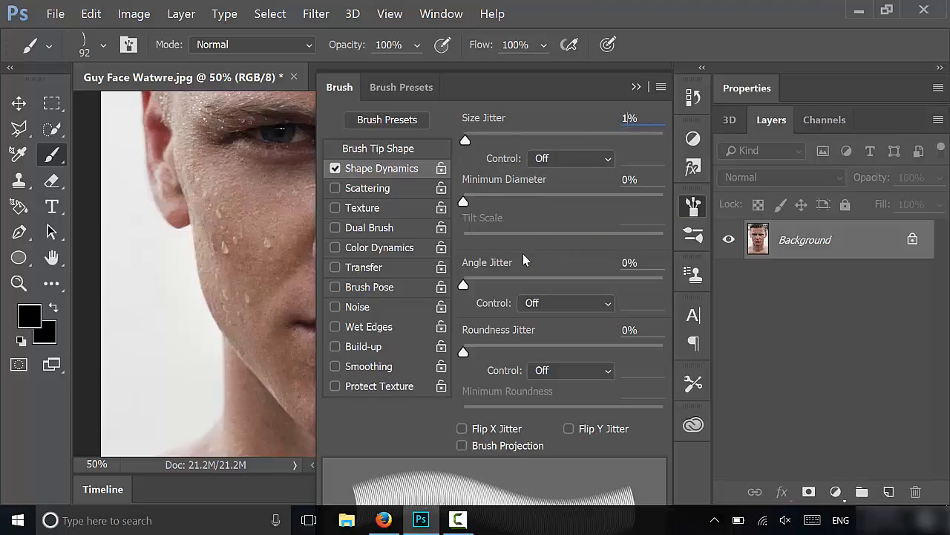
{"action": "left_click", "coordinate": [628, 263]}
{"action": "type", "text": "3"}
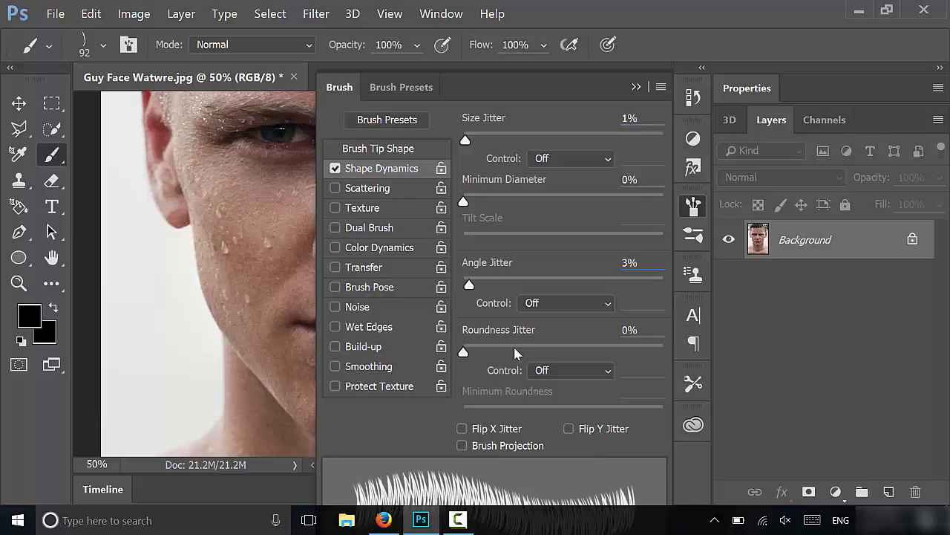
Enable Scattering and set the scatter amount to 35%
{"action": "left_click", "coordinate": [368, 188]}
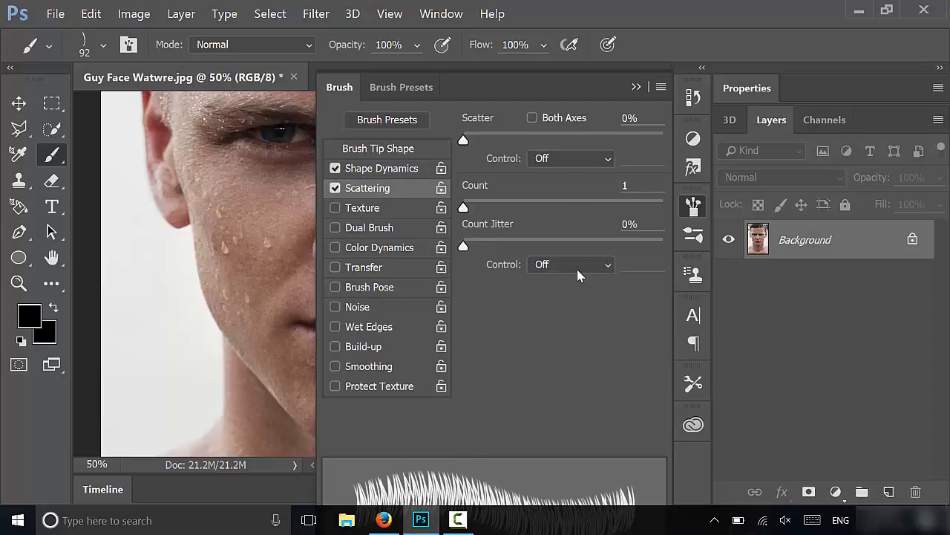
{"action": "left_click", "coordinate": [625, 118]}
{"action": "type", "text": "35"}
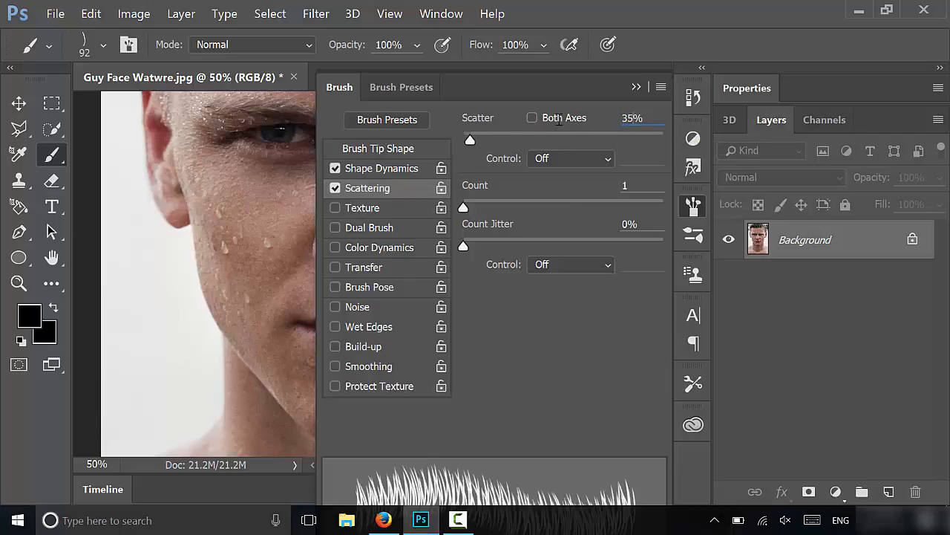
{"action": "mouse_move", "coordinate": [500, 134]}
{"action": "left_mouse_down"}
{"action": "mouse_move", "coordinate": [520, 135]}
{"action": "mouse_move", "coordinate": [457, 143]}
{"action": "mouse_move", "coordinate": [535, 139]}
{"action": "mouse_move", "coordinate": [474, 156]}
{"action": "mouse_move", "coordinate": [517, 161]}
{"action": "mouse_move", "coordinate": [489, 165]}
{"action": "left_mouse_up"}
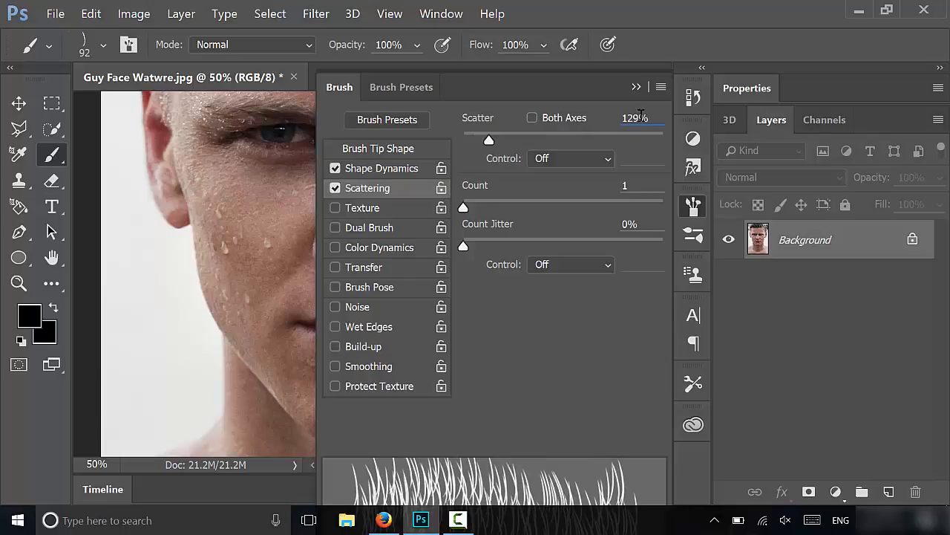
{"action": "left_click_drag", "start_coordinate": [641, 117], "coordinate": [505, 150]}
{"action": "type", "text": "35"}
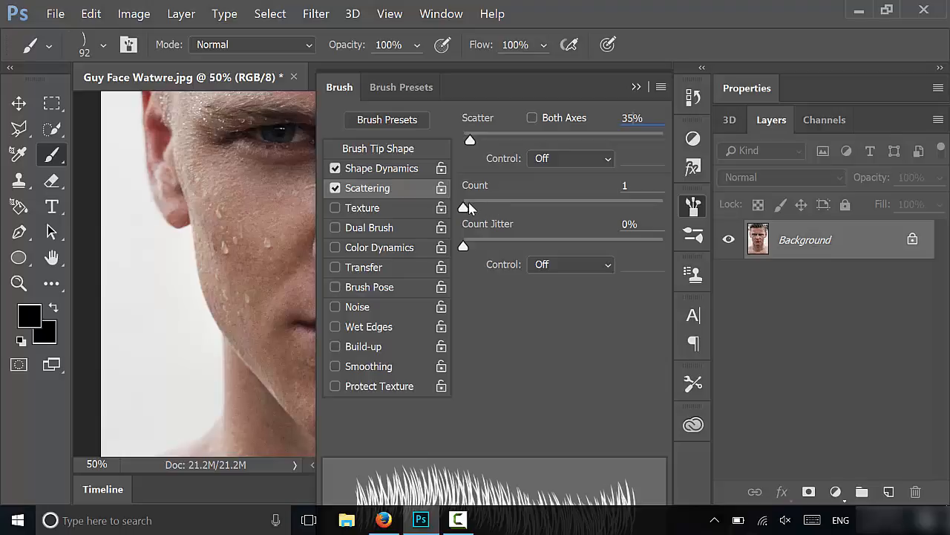
{"action": "mouse_move", "coordinate": [468, 207]}
{"action": "left_mouse_down"}
{"action": "mouse_move", "coordinate": [502, 208]}
{"action": "mouse_move", "coordinate": [449, 212]}
{"action": "left_mouse_up"}
Enable Transfer and set the opacity jitter to 100%
{"action": "left_click", "coordinate": [378, 269]}
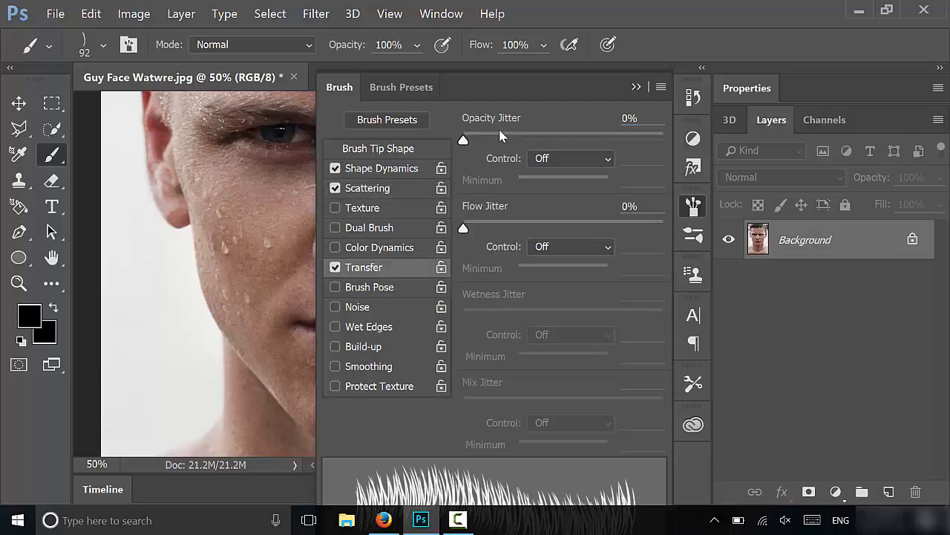
{"action": "left_click_drag", "start_coordinate": [501, 135], "coordinate": [674, 136]}
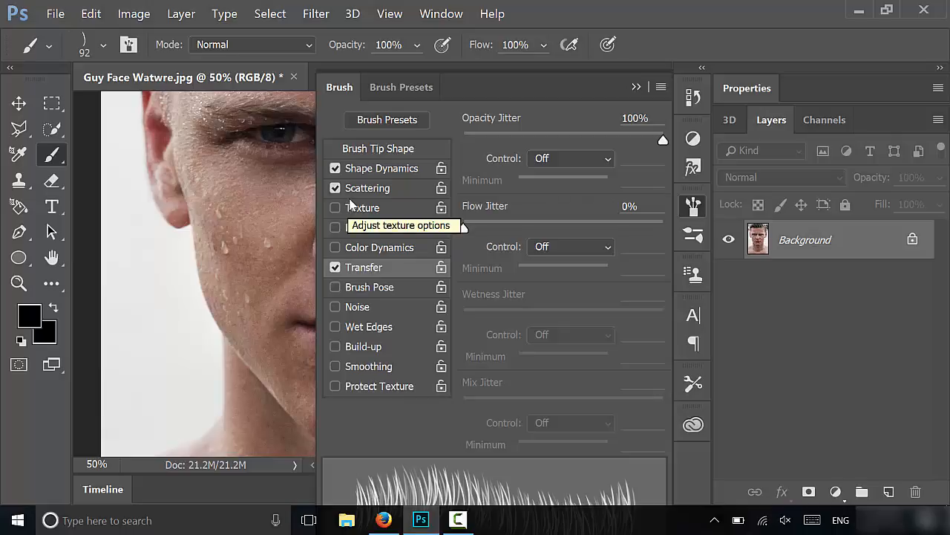
Turn on Flip Y Jitter in Shape Dynamics and collapse the Brush panel
{"action": "left_click", "coordinate": [385, 169]}
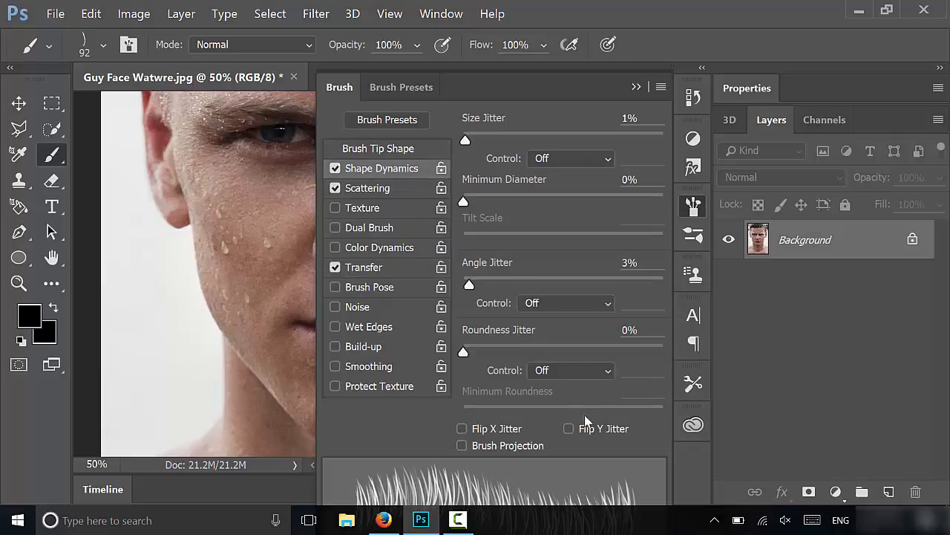
{"action": "left_click", "coordinate": [463, 428]}
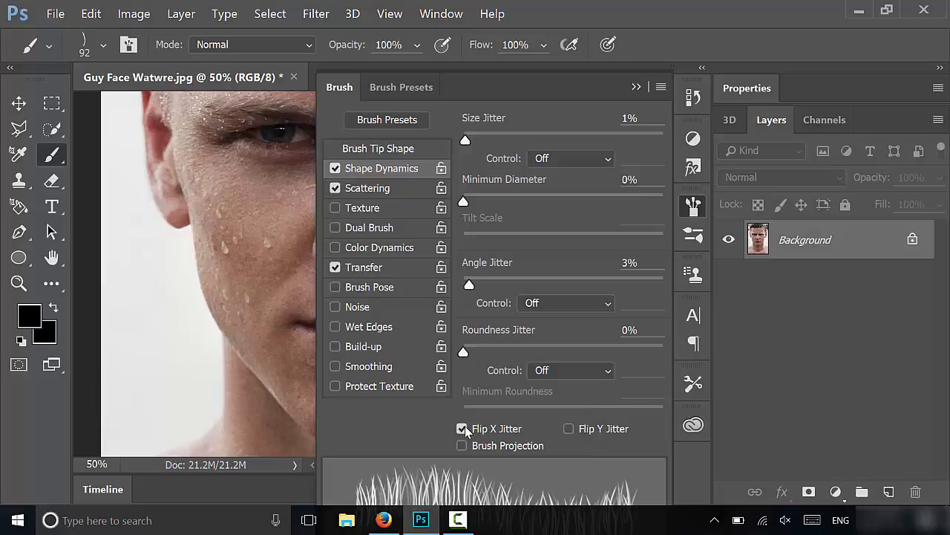
{"action": "left_click", "coordinate": [463, 429]}
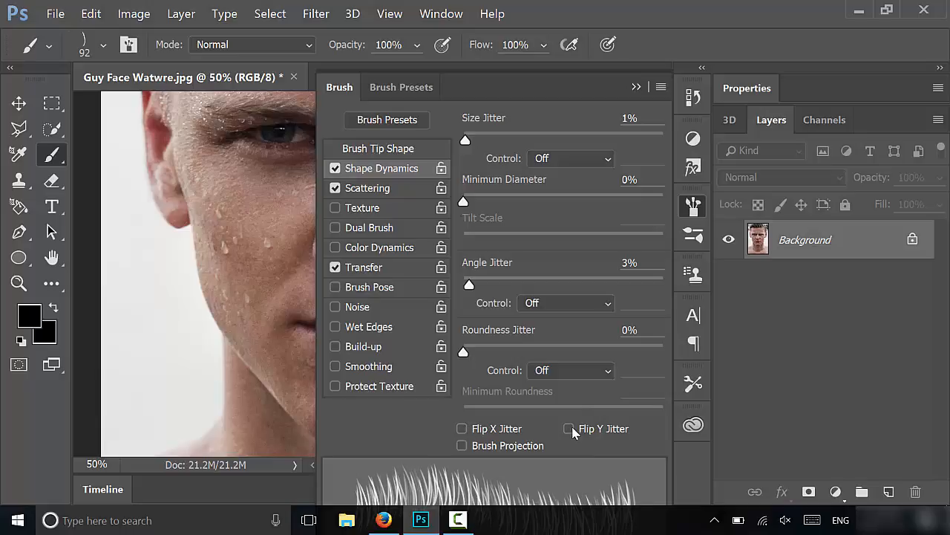
{"action": "left_click", "coordinate": [570, 430]}
{"action": "left_click", "coordinate": [569, 429]}
{"action": "left_click", "coordinate": [570, 429]}
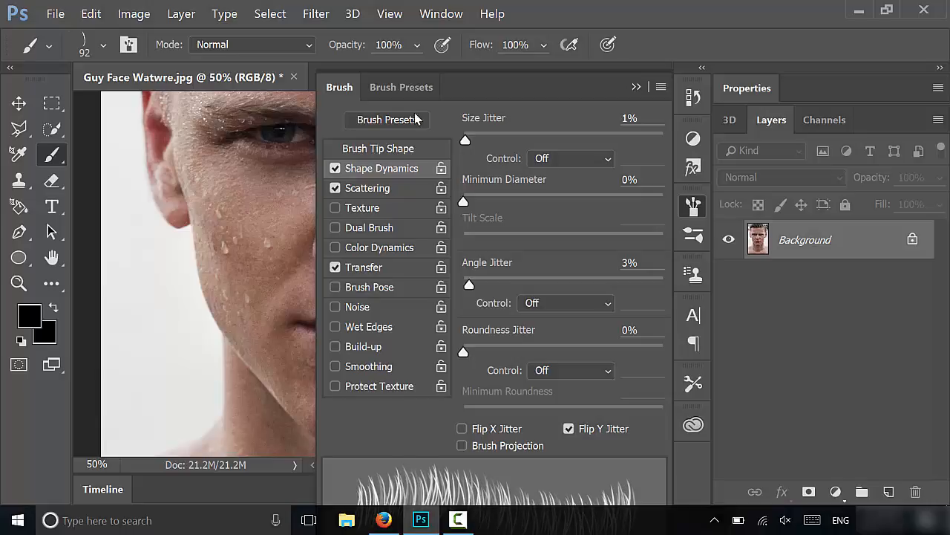
{"action": "left_click", "coordinate": [636, 88]}
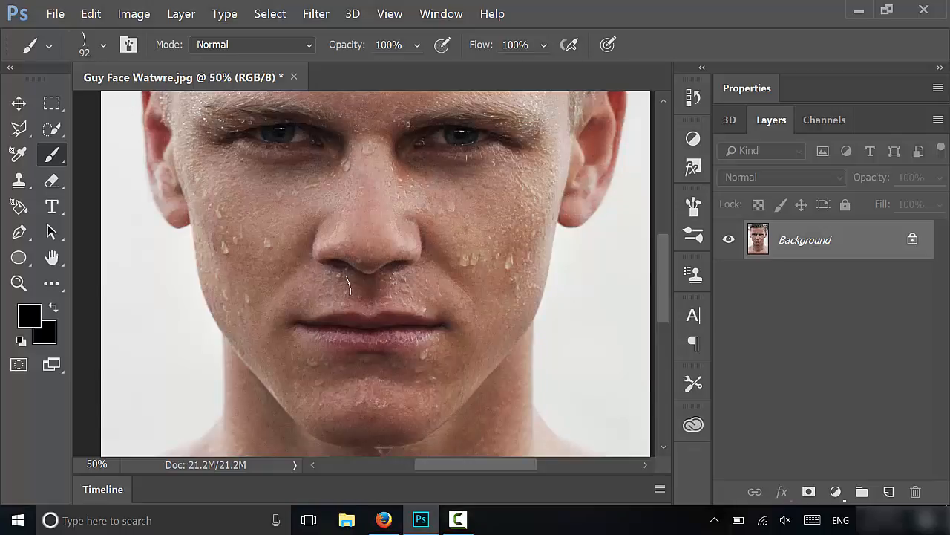
Enlarge the brush to 100 px and paint a moustache above the upper lip with three horizontal strokes
{"action": "key", "text": "bracketright"}
{"action": "key", "text": "bracketright"}
{"action": "key", "text": "bracketright"}
{"action": "key", "text": "bracketright"}
{"action": "key", "text": "bracketleft"}
{"action": "key", "text": "bracketleft"}
{"action": "key", "text": "bracketright"}
{"action": "left_click_drag", "start_coordinate": [290, 299], "coordinate": [450, 297]}
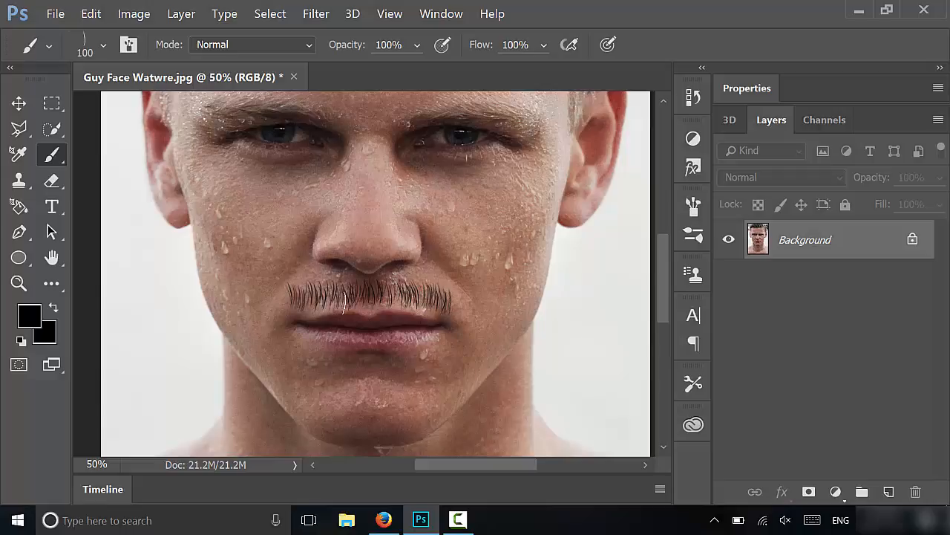
{"action": "left_click_drag", "start_coordinate": [282, 304], "coordinate": [468, 298]}
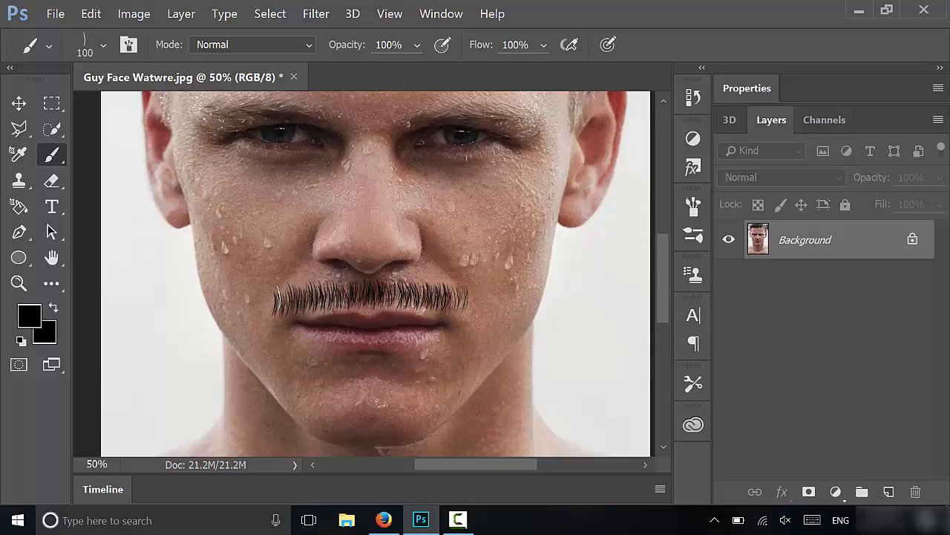
{"action": "mouse_move", "coordinate": [273, 300]}
{"action": "left_mouse_down"}
{"action": "mouse_move", "coordinate": [413, 284]}
{"action": "mouse_move", "coordinate": [467, 297]}
{"action": "left_mouse_up"}
Paint vertical beard strokes down both sides of the mouth toward the chin
{"action": "scroll", "coordinate": [285, 330], "scroll_direction": "down", "scroll_amount": 1}
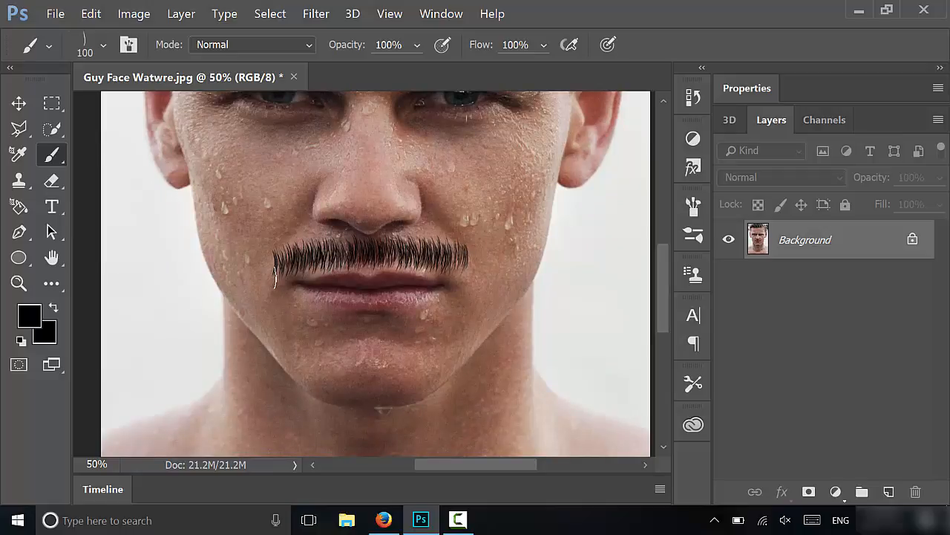
{"action": "left_click_drag", "start_coordinate": [274, 277], "coordinate": [289, 361]}
{"action": "left_click_drag", "start_coordinate": [462, 258], "coordinate": [467, 356]}
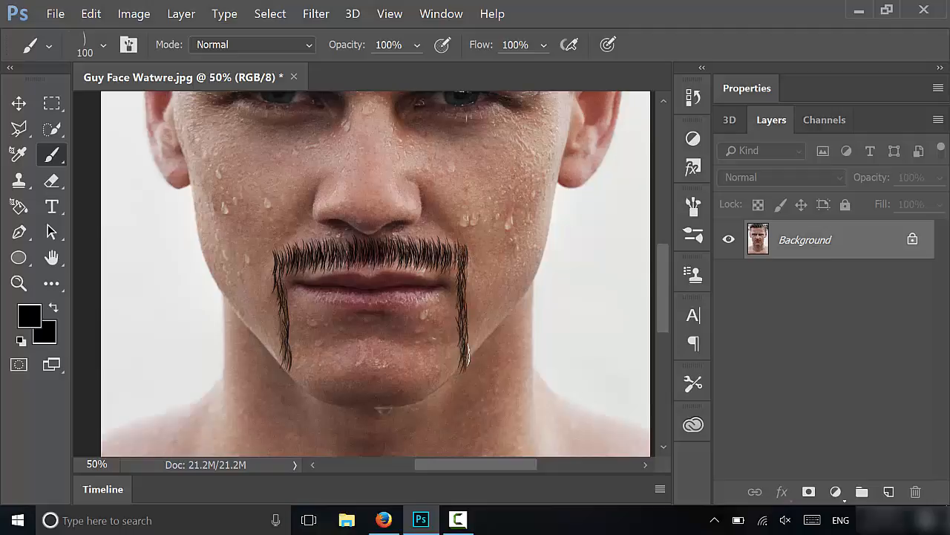
Fill the chin between the side strokes with horizontal beard strokes, undoing the last stroke
{"action": "scroll", "coordinate": [356, 336], "scroll_direction": "down", "scroll_amount": 1}
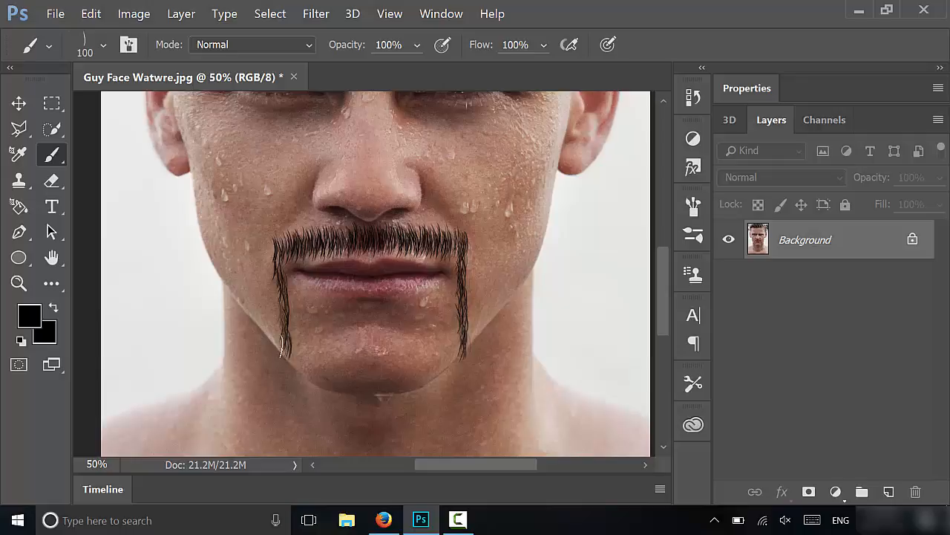
{"action": "mouse_move", "coordinate": [282, 346]}
{"action": "left_mouse_down"}
{"action": "mouse_move", "coordinate": [322, 386]}
{"action": "mouse_move", "coordinate": [357, 396]}
{"action": "mouse_move", "coordinate": [411, 389]}
{"action": "mouse_move", "coordinate": [461, 362]}
{"action": "left_mouse_up"}
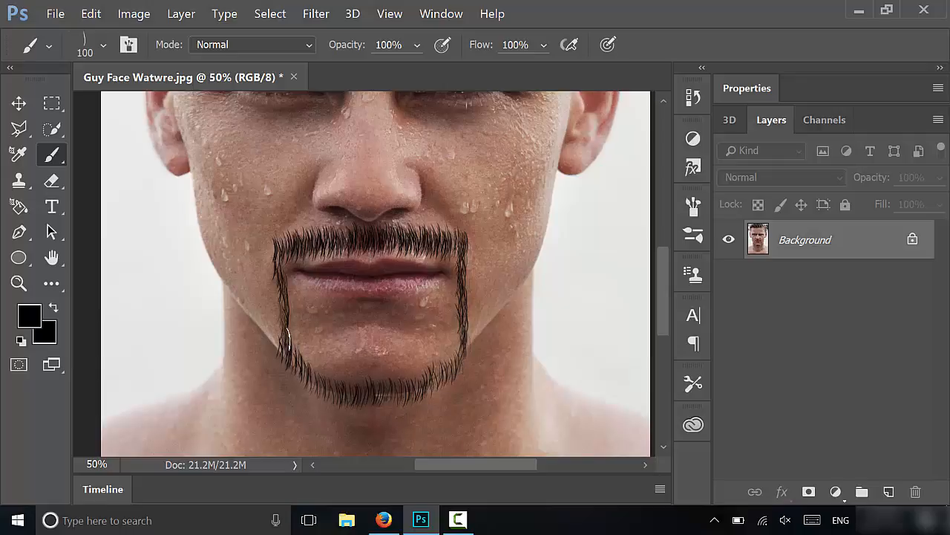
{"action": "mouse_move", "coordinate": [289, 340]}
{"action": "left_mouse_down"}
{"action": "mouse_move", "coordinate": [291, 354]}
{"action": "mouse_move", "coordinate": [339, 380]}
{"action": "mouse_move", "coordinate": [416, 374]}
{"action": "mouse_move", "coordinate": [461, 354]}
{"action": "left_mouse_up"}
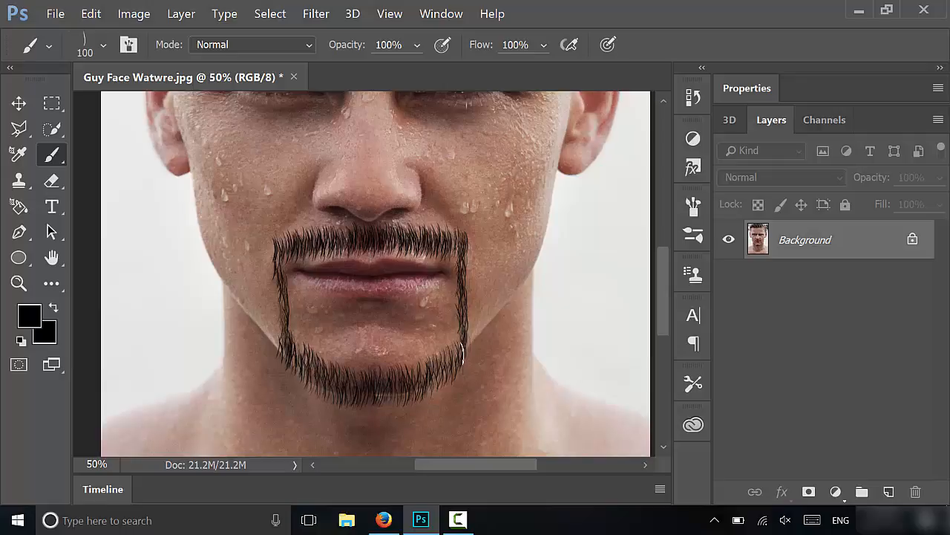
{"action": "mouse_move", "coordinate": [295, 336]}
{"action": "left_mouse_down"}
{"action": "mouse_move", "coordinate": [352, 368]}
{"action": "mouse_move", "coordinate": [462, 338]}
{"action": "left_mouse_up"}
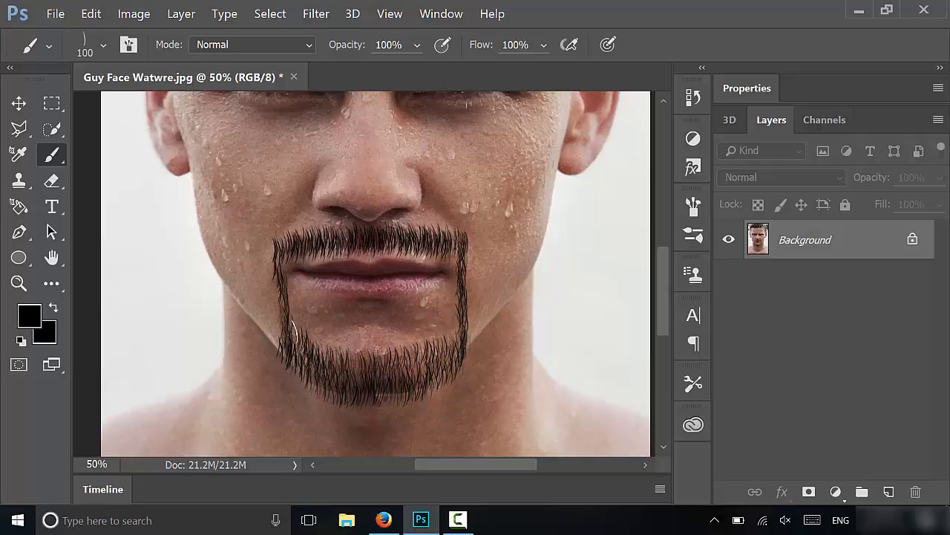
{"action": "mouse_move", "coordinate": [294, 331]}
{"action": "left_mouse_down"}
{"action": "mouse_move", "coordinate": [359, 349]}
{"action": "mouse_move", "coordinate": [454, 329]}
{"action": "left_mouse_up"}
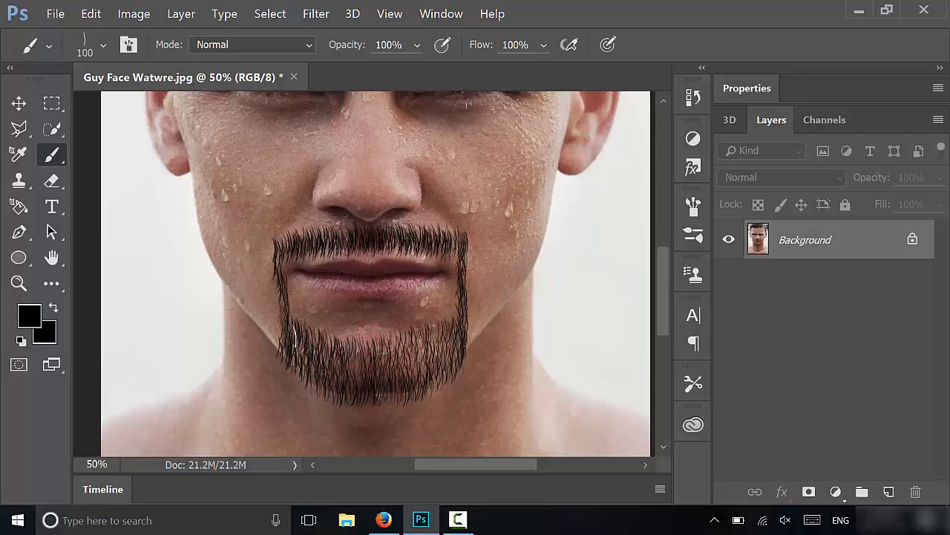
{"action": "mouse_move", "coordinate": [295, 338]}
{"action": "left_mouse_down"}
{"action": "mouse_move", "coordinate": [351, 363]}
{"action": "mouse_move", "coordinate": [394, 361]}
{"action": "mouse_move", "coordinate": [468, 334]}
{"action": "left_mouse_up"}
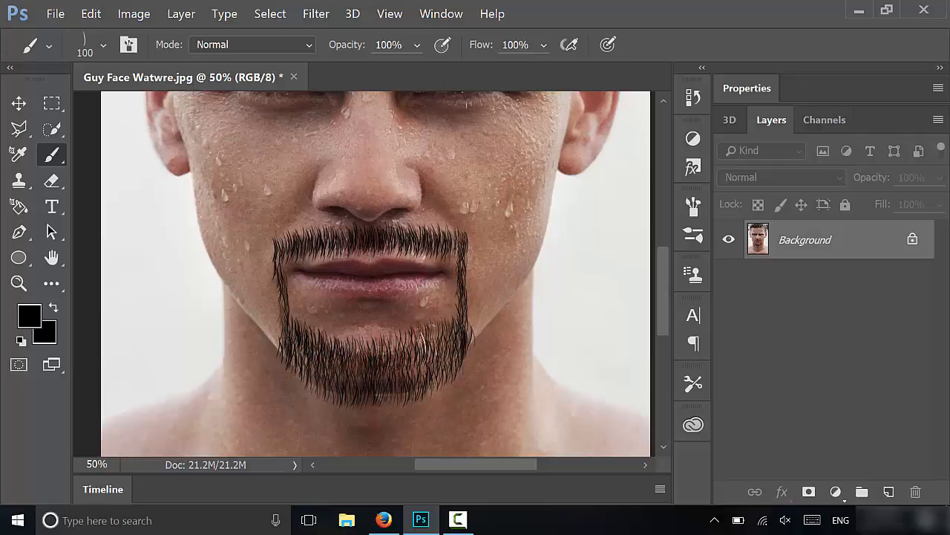
{"action": "key", "text": "ctrl+z"}
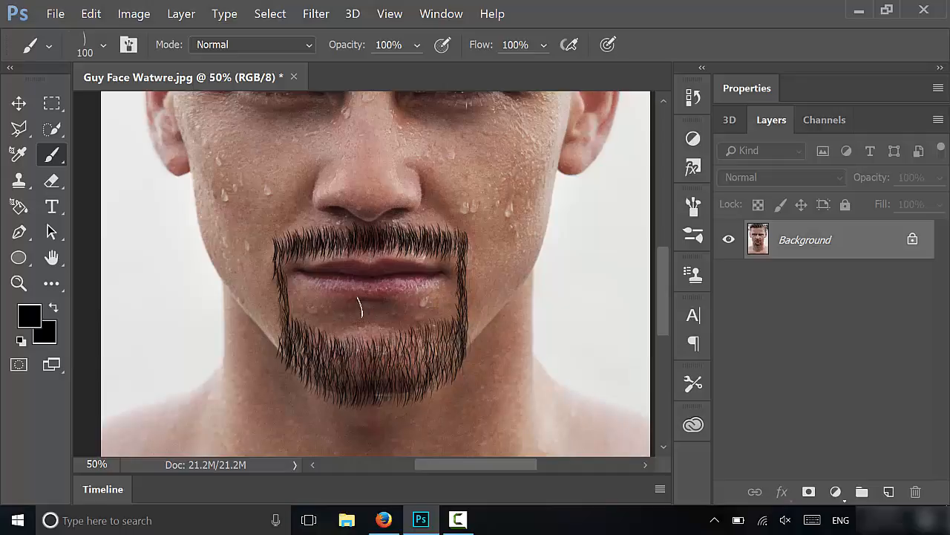
Reduce the brush to 70 px and paint a small soul patch below the lower lip
{"action": "key", "text": "bracketleft"}
{"action": "key", "text": "bracketleft"}
{"action": "key", "text": "bracketleft"}
{"action": "mouse_move", "coordinate": [360, 304]}
{"action": "left_mouse_down"}
{"action": "mouse_move", "coordinate": [386, 304]}
{"action": "mouse_move", "coordinate": [367, 305]}
{"action": "left_mouse_up"}
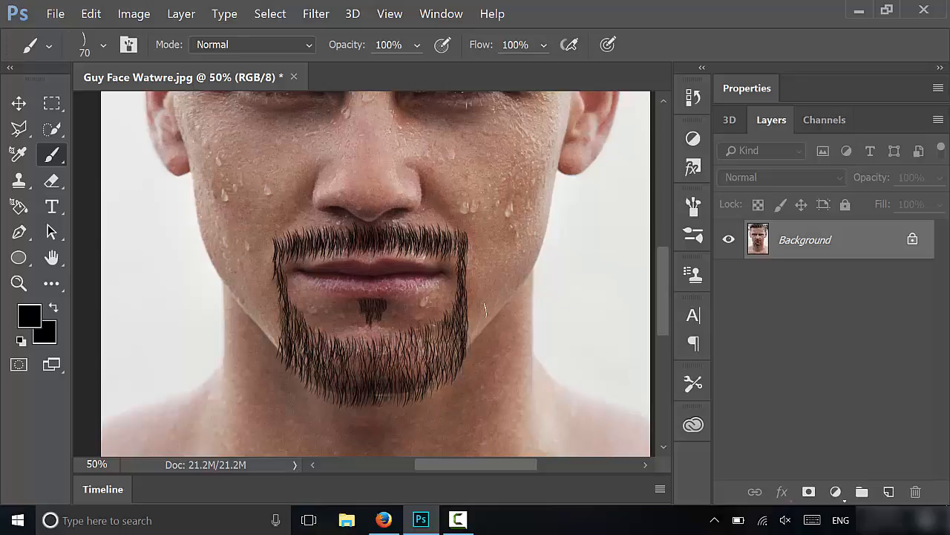
Enlarge the brush to 150 px and add strokes across the lower beard on the chin
{"action": "key", "text": "ctrl+minus"}
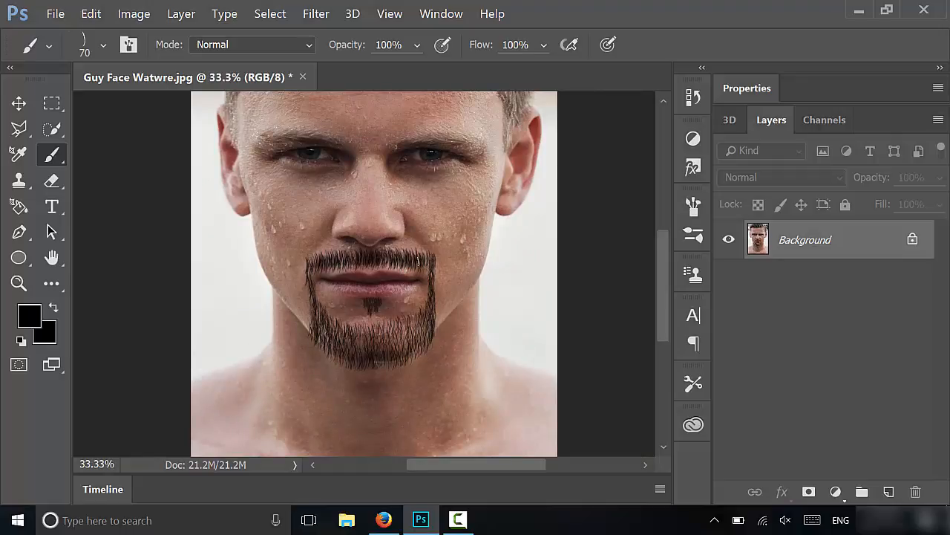
{"action": "key", "text": "ctrl+plus"}
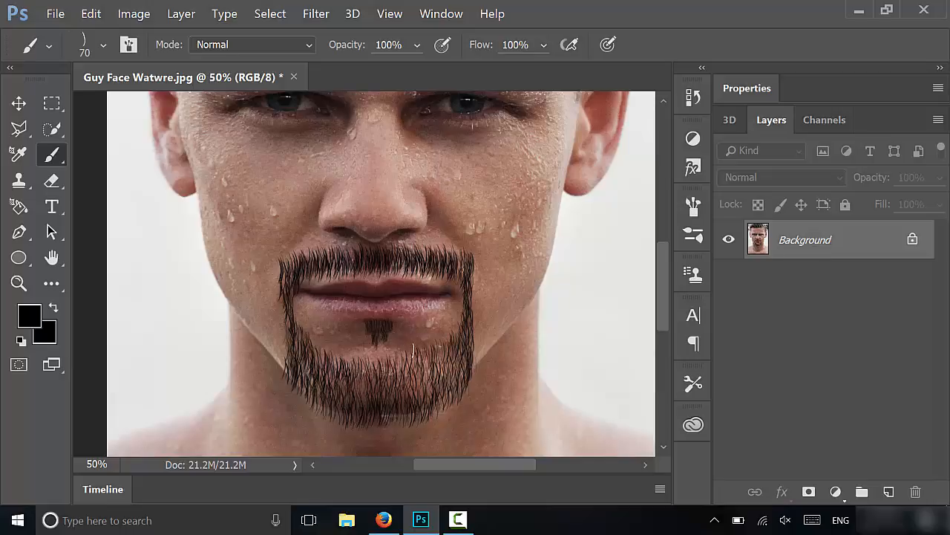
{"action": "key", "text": "ctrl+minus"}
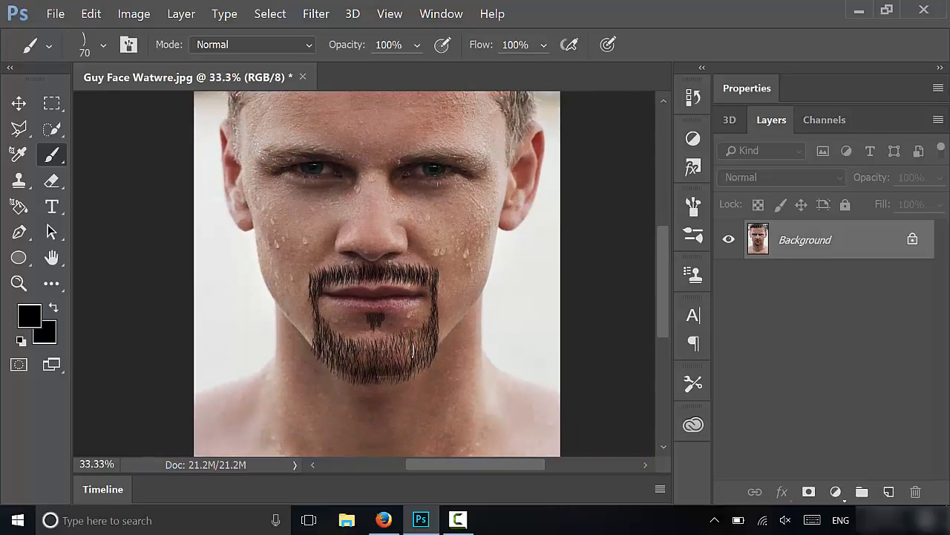
{"action": "key", "text": "bracketright"}
{"action": "key", "text": "bracketright"}
{"action": "mouse_move", "coordinate": [318, 329]}
{"action": "left_mouse_down"}
{"action": "mouse_move", "coordinate": [346, 356]}
{"action": "mouse_move", "coordinate": [378, 353]}
{"action": "left_mouse_up"}
{"action": "mouse_move", "coordinate": [417, 342]}
{"action": "left_mouse_down"}
{"action": "mouse_move", "coordinate": [433, 343]}
{"action": "mouse_move", "coordinate": [425, 358]}
{"action": "mouse_move", "coordinate": [374, 372]}
{"action": "mouse_move", "coordinate": [330, 360]}
{"action": "mouse_move", "coordinate": [318, 344]}
{"action": "mouse_move", "coordinate": [351, 359]}
{"action": "mouse_move", "coordinate": [402, 355]}
{"action": "mouse_move", "coordinate": [434, 332]}
{"action": "left_mouse_up"}
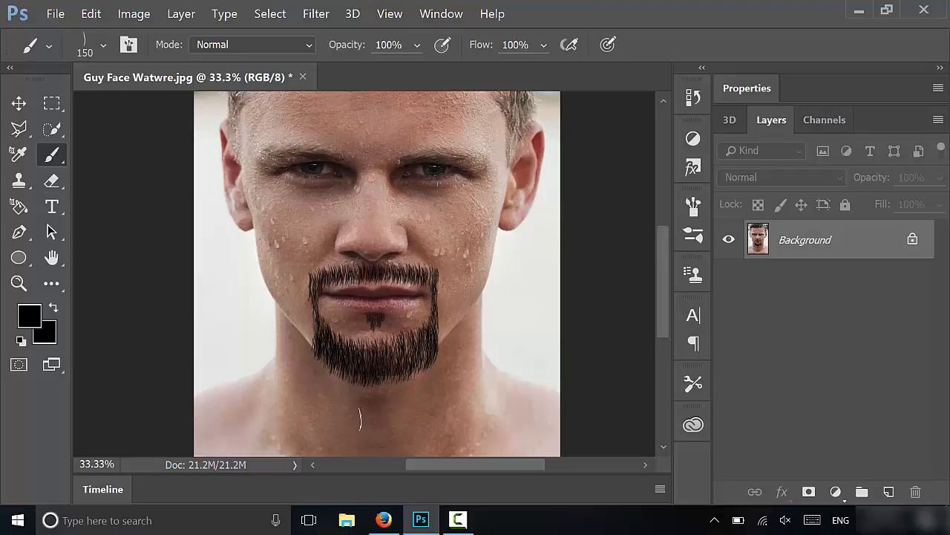